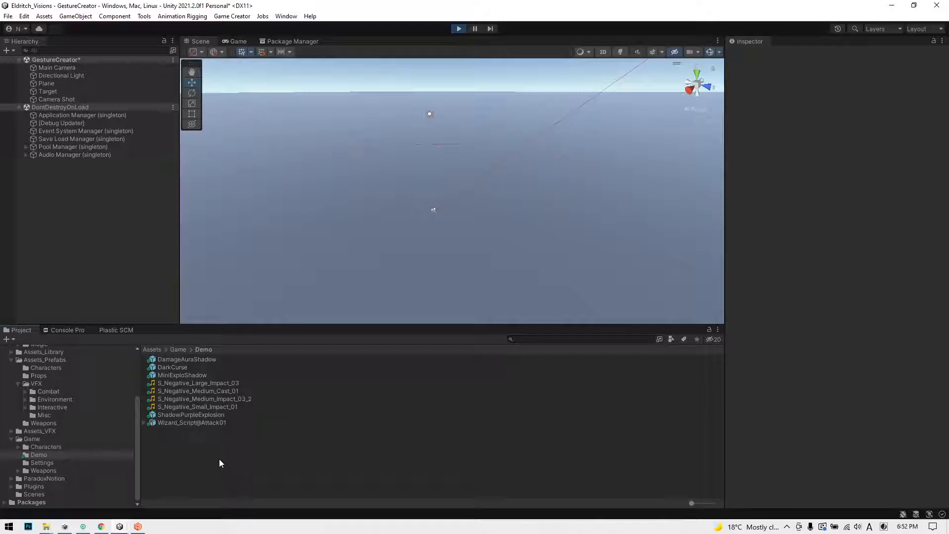
# Step: Create a Game Creator Reactive Gesture asset in the Demo folder with its default name
pyautogui.rightClick(190, 449)
pyautogui.moveTo(256, 168)
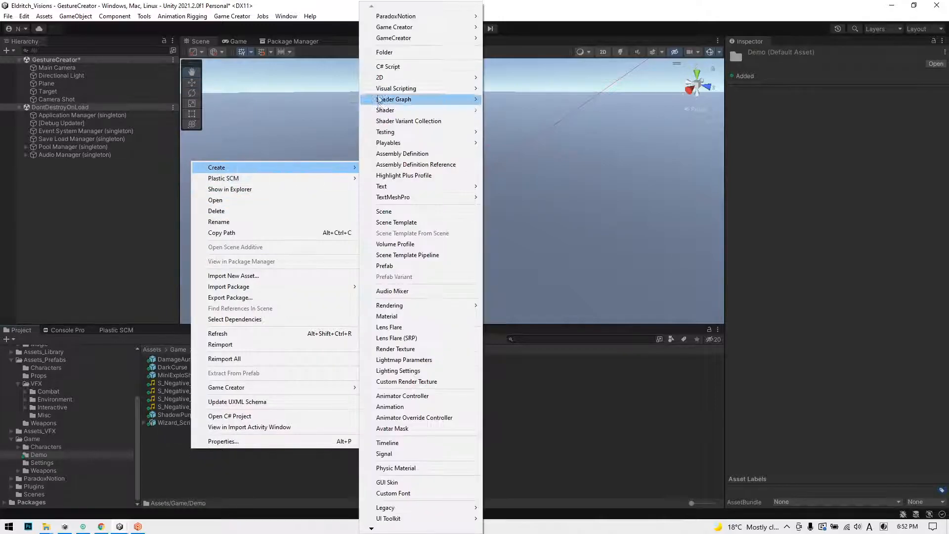
pyautogui.moveTo(406, 27)
pyautogui.moveTo(500, 74)
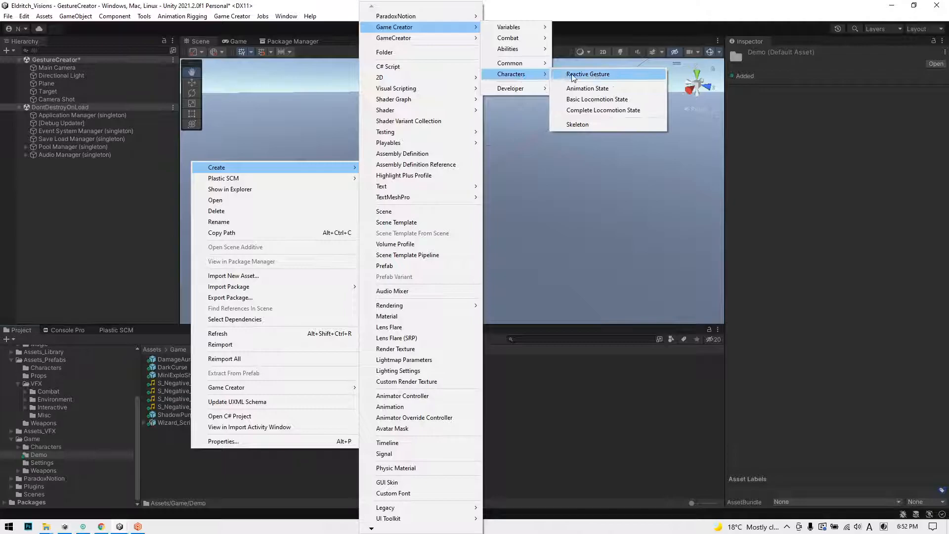
pyautogui.click(583, 74)
pyautogui.press('Return')
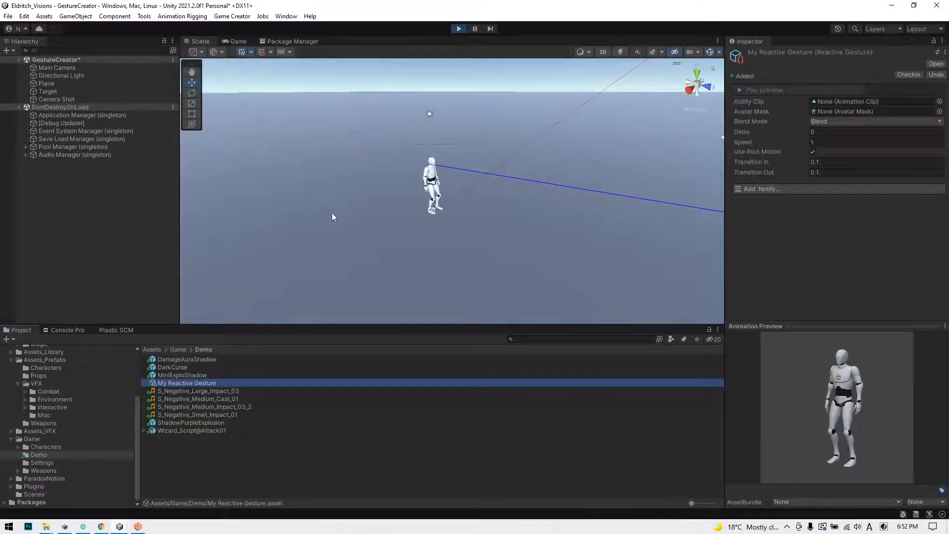
# Step: Assign the Wizard_Script@Attack01 animation clip as the Ability Clip of My Reactive Gesture
pyautogui.click(179, 376)
pyautogui.click(180, 383)
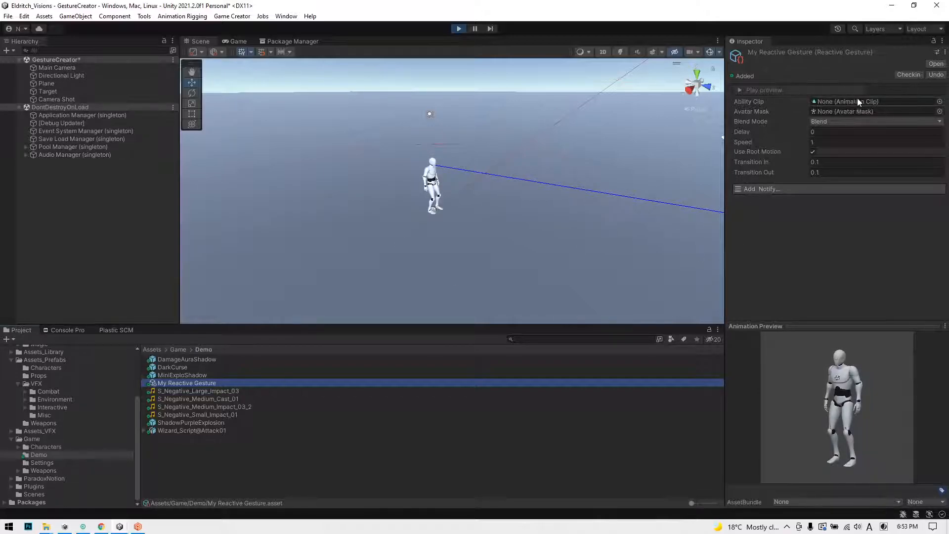
pyautogui.click(146, 429)
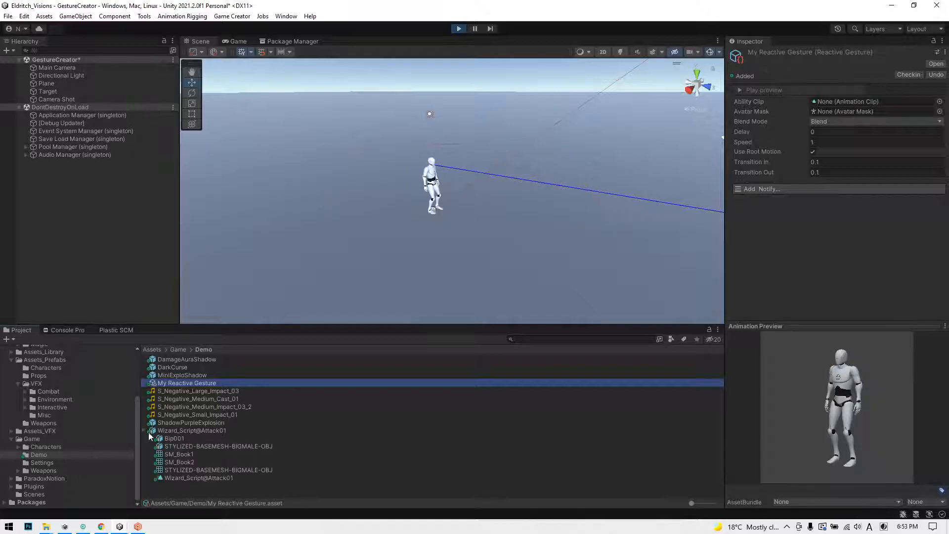
pyautogui.moveTo(194, 476); pyautogui.dragTo(831, 102)
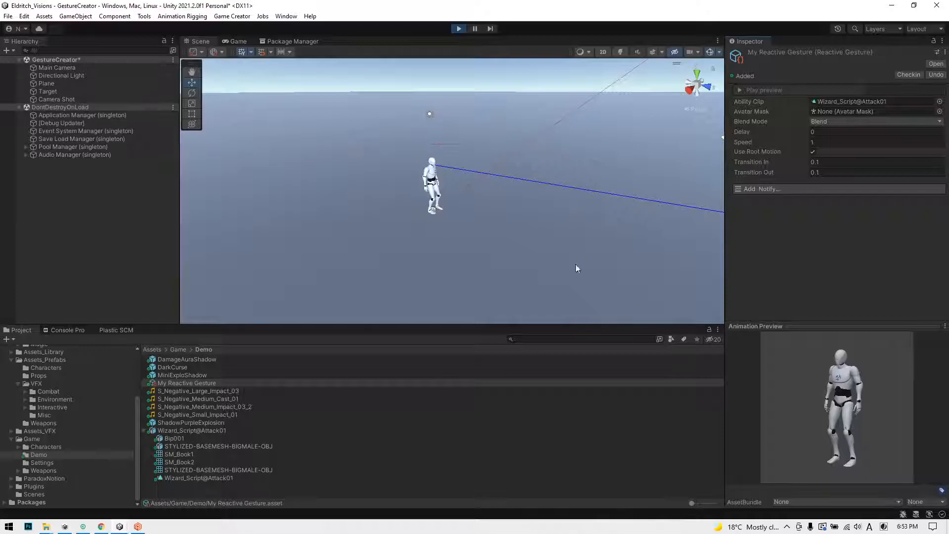
# Step: Add an Instantiate GameObject notify to the gesture and, with play mode stopped, set its timing to 30%
pyautogui.click(772, 189)
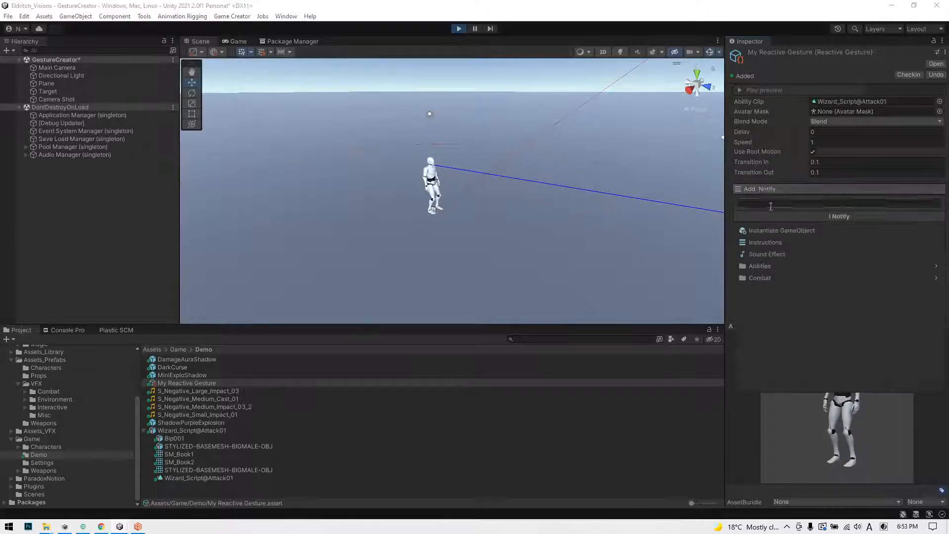
pyautogui.click(764, 230)
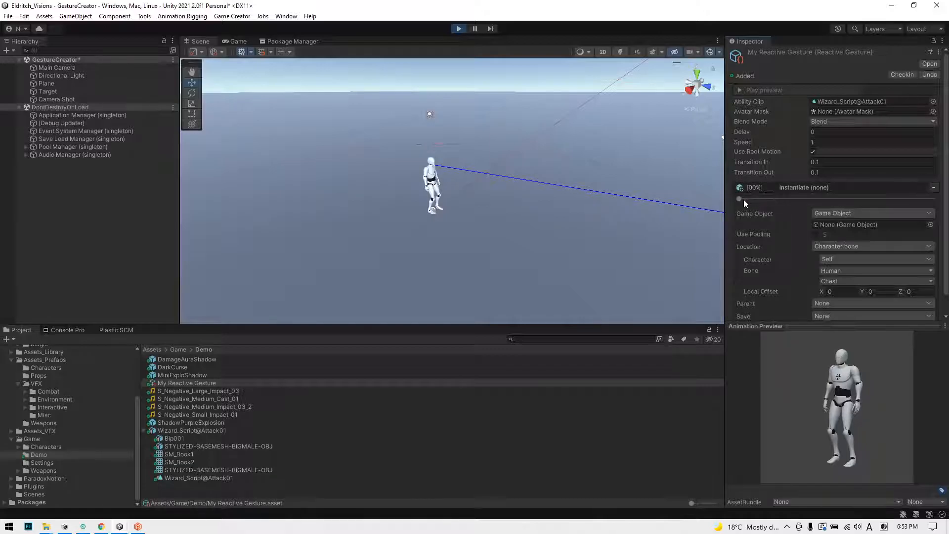
pyautogui.moveTo(764, 197)
pyautogui.mouseDown()
pyautogui.moveTo(777, 200)
pyautogui.moveTo(761, 200)
pyautogui.mouseUp()
pyautogui.click(459, 28)
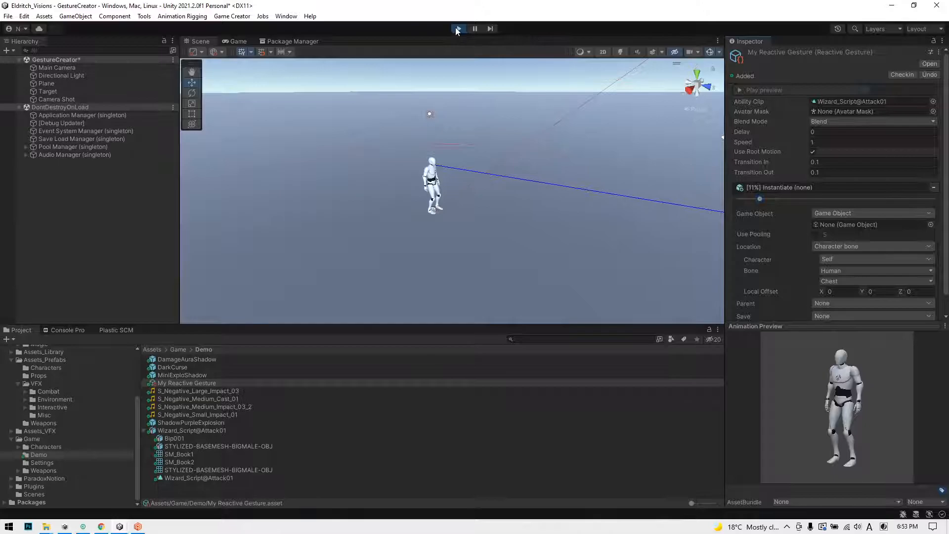
pyautogui.click(764, 189)
pyautogui.moveTo(760, 199); pyautogui.dragTo(787, 200)
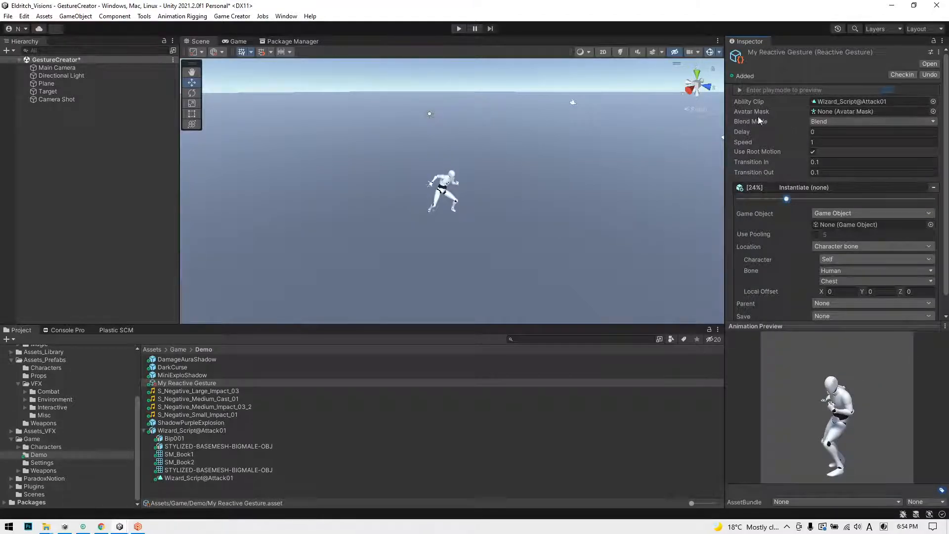
pyautogui.moveTo(786, 199)
pyautogui.mouseDown()
pyautogui.moveTo(776, 198)
pyautogui.moveTo(793, 190)
pyautogui.moveTo(797, 198)
pyautogui.mouseUp()
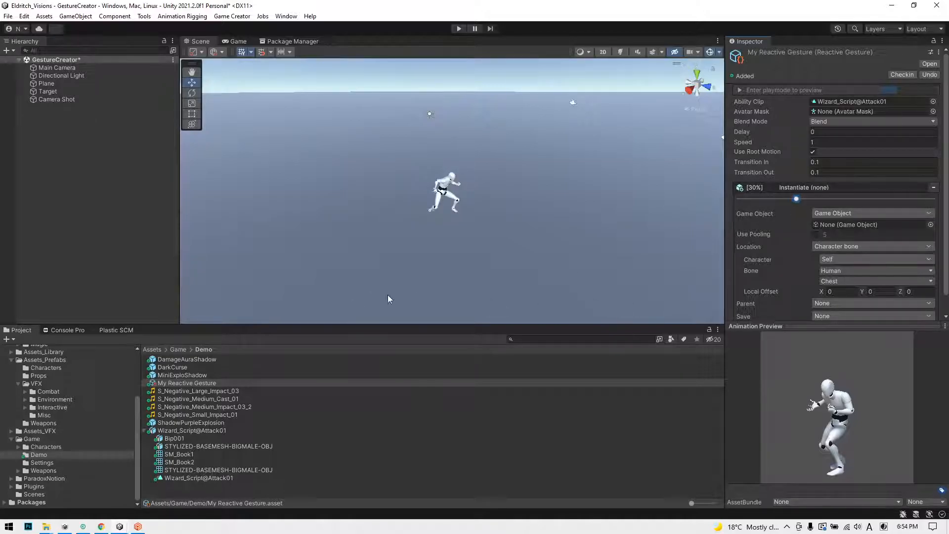
# Step: Assign the DarkCurse prefab to the Instantiate notify, enabling pooling and a duration of 1
pyautogui.click(145, 430)
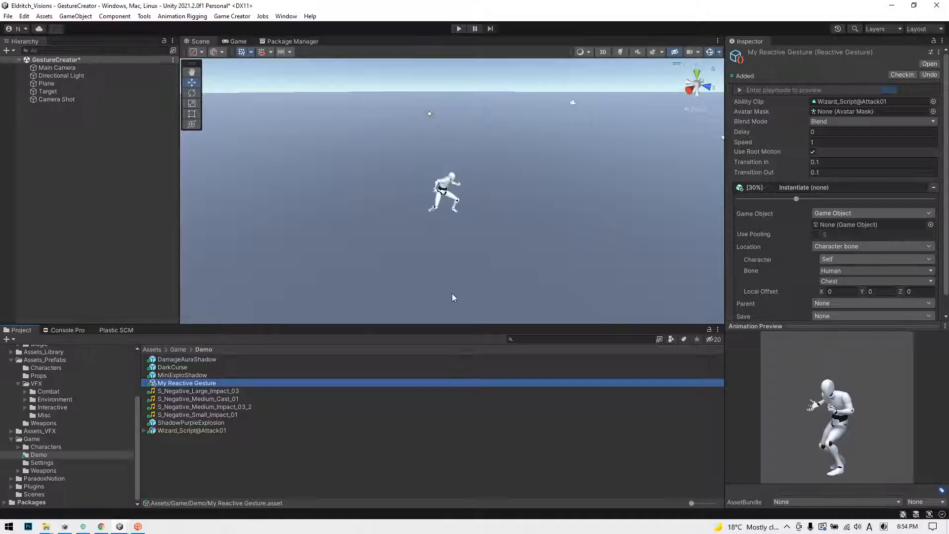
pyautogui.scroll(-1, 764, 228)
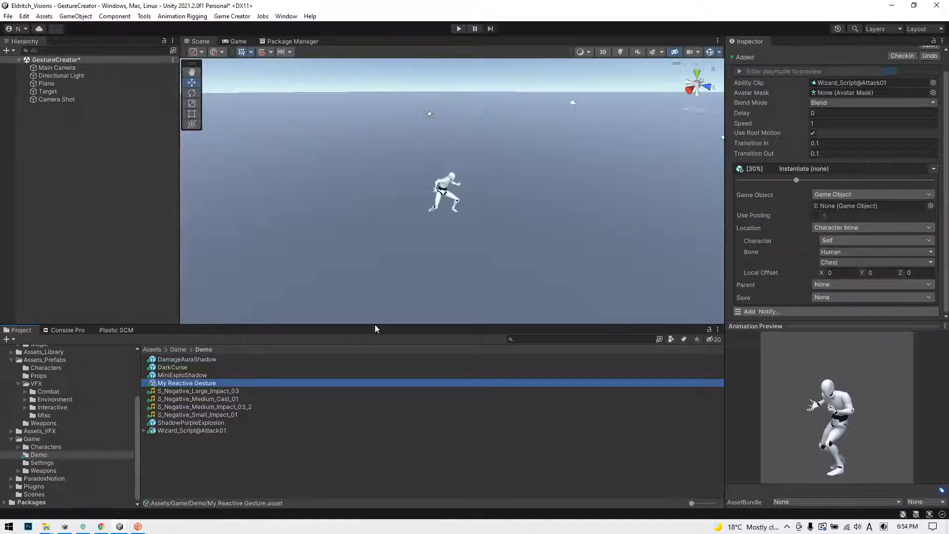
pyautogui.moveTo(180, 360); pyautogui.dragTo(831, 207)
pyautogui.click(814, 215)
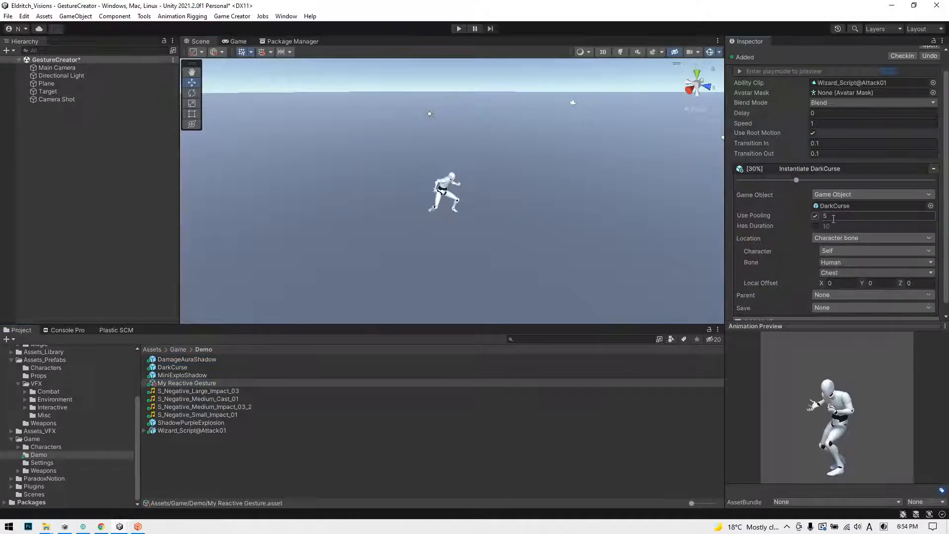
pyautogui.click(845, 225)
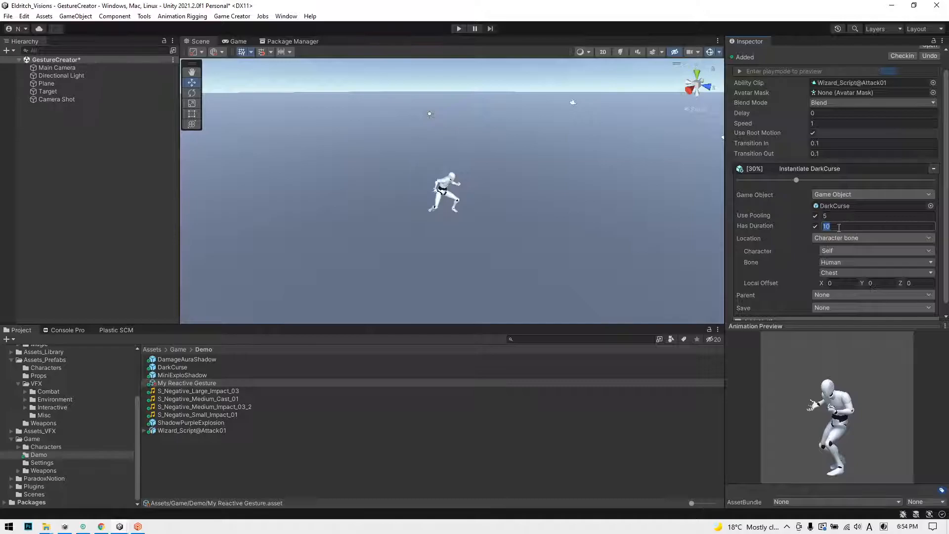
pyautogui.write('1')
# Step: Set the DarkCurse notify's location bone to Left Hand and its timing to 22%
pyautogui.scroll(-1, 764, 216)
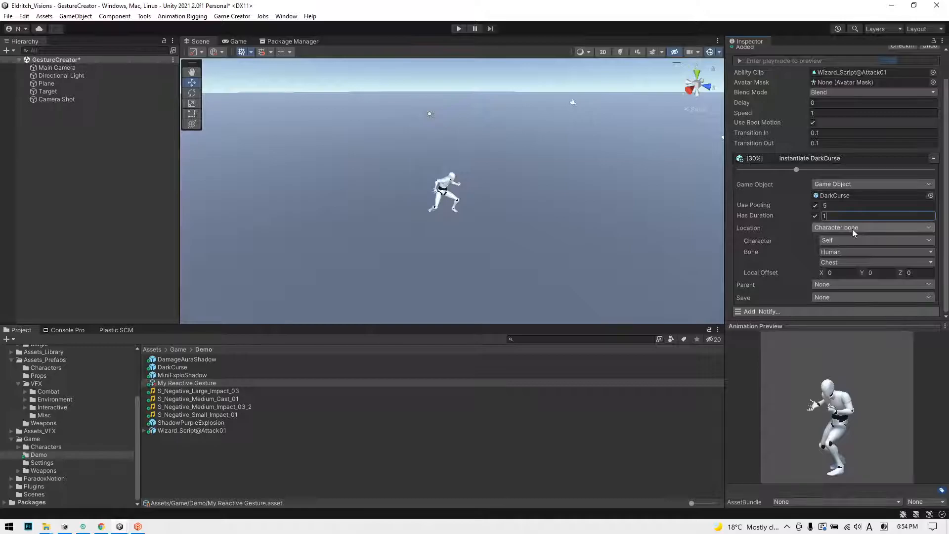
pyautogui.click(826, 263)
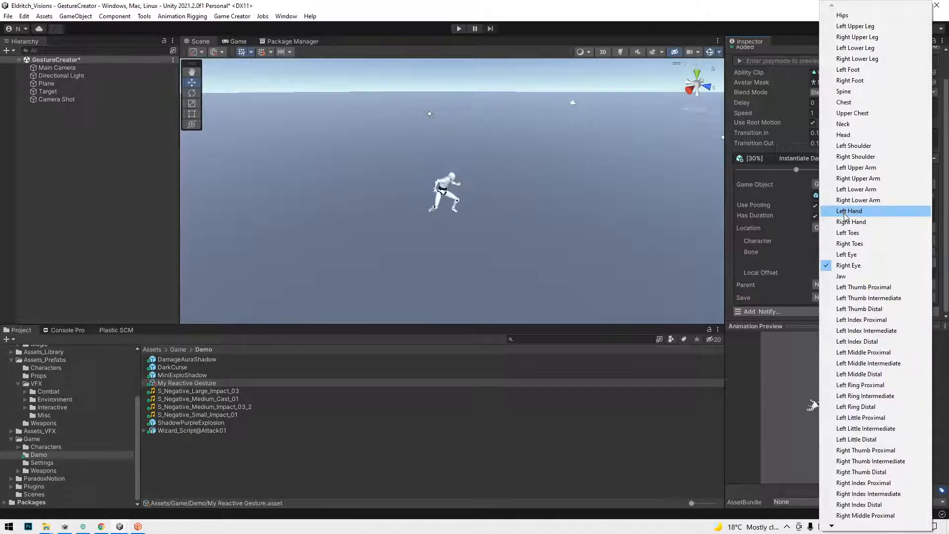
pyautogui.click(845, 215)
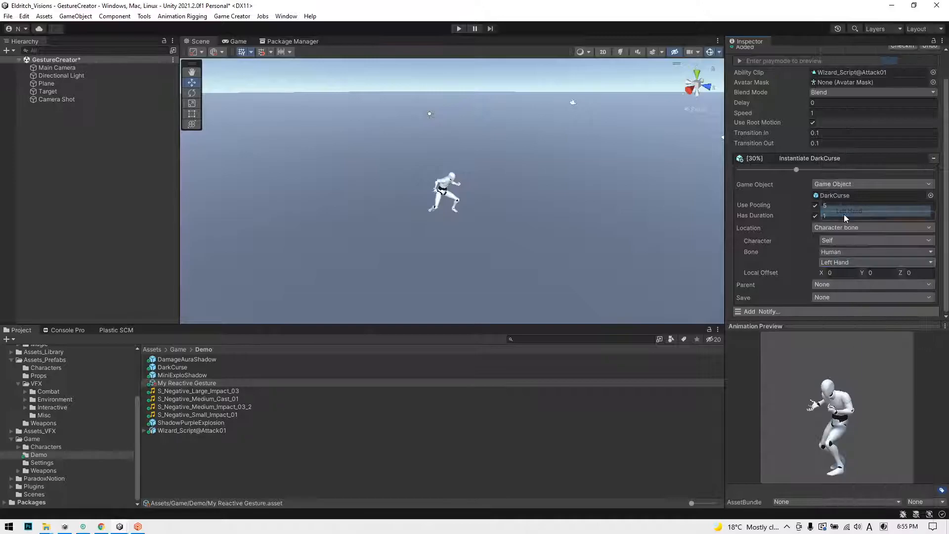
pyautogui.moveTo(797, 169)
pyautogui.mouseDown()
pyautogui.moveTo(787, 169)
pyautogui.moveTo(820, 171)
pyautogui.moveTo(782, 172)
pyautogui.moveTo(856, 176)
pyautogui.moveTo(811, 181)
pyautogui.moveTo(818, 164)
pyautogui.moveTo(770, 175)
pyautogui.moveTo(782, 169)
pyautogui.mouseUp()
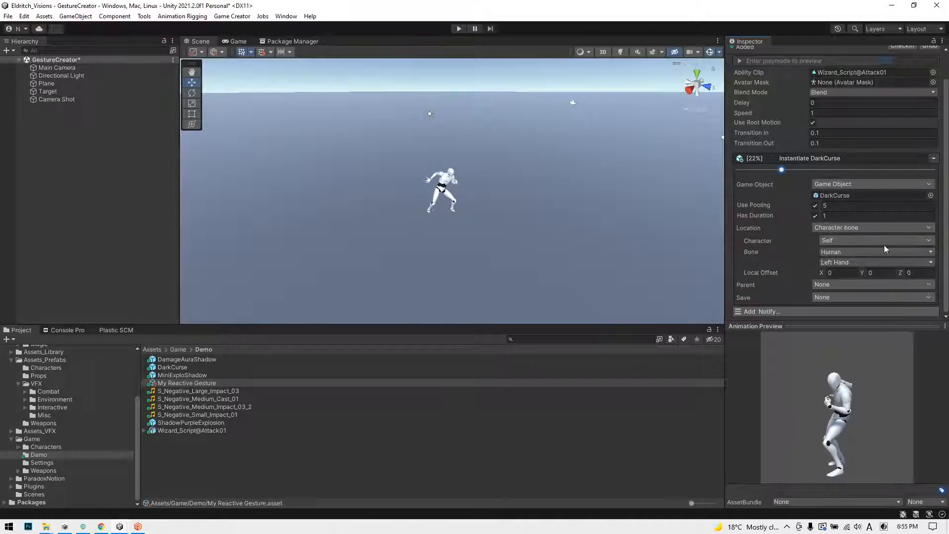
# Step: Parent the DarkCurse instance to a Character Bone, using the Left Hand, and collapse the notify
pyautogui.click(824, 285)
pyautogui.click(840, 325)
pyautogui.click(836, 336)
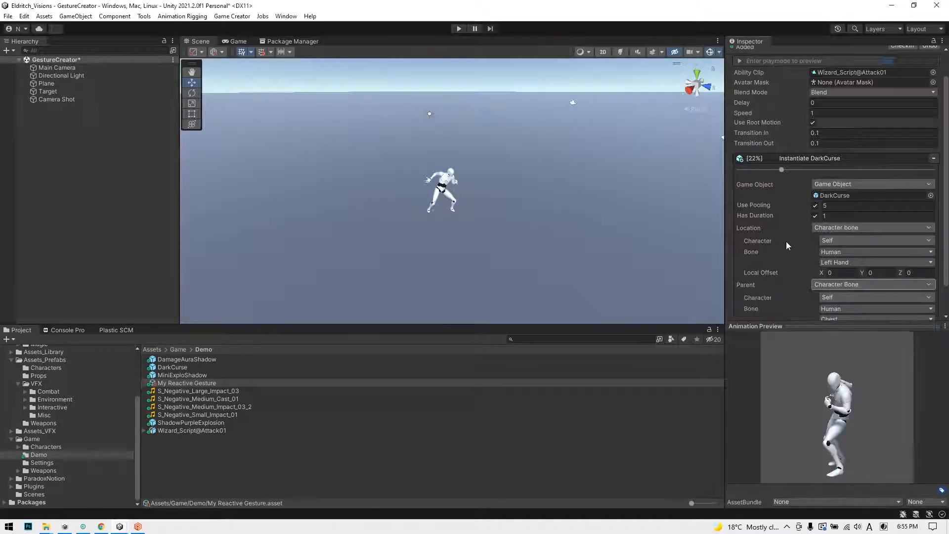
pyautogui.scroll(-2, 787, 241)
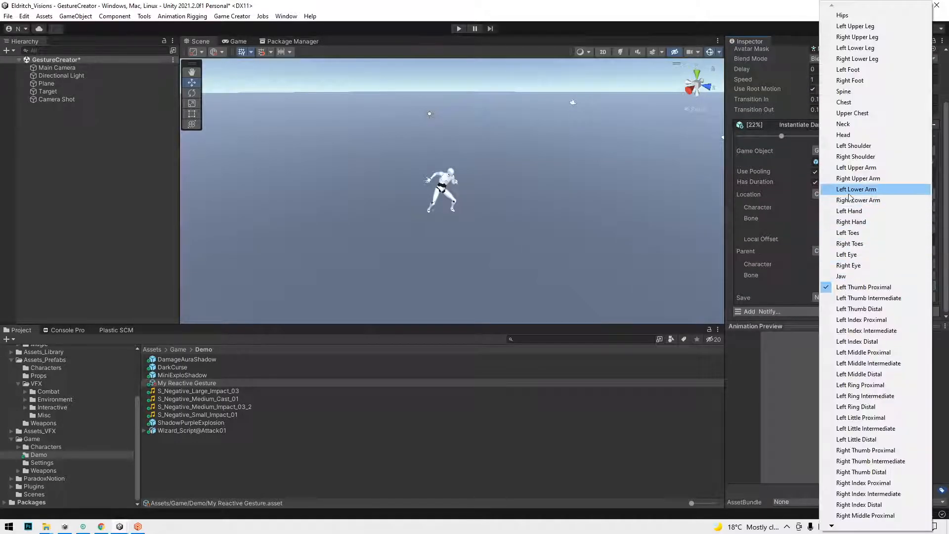
pyautogui.click(866, 212)
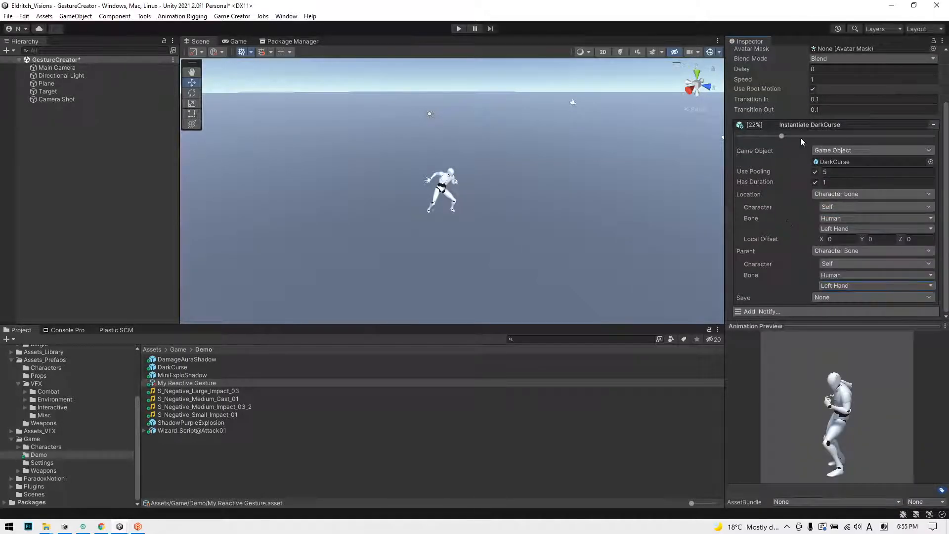
pyautogui.click(798, 123)
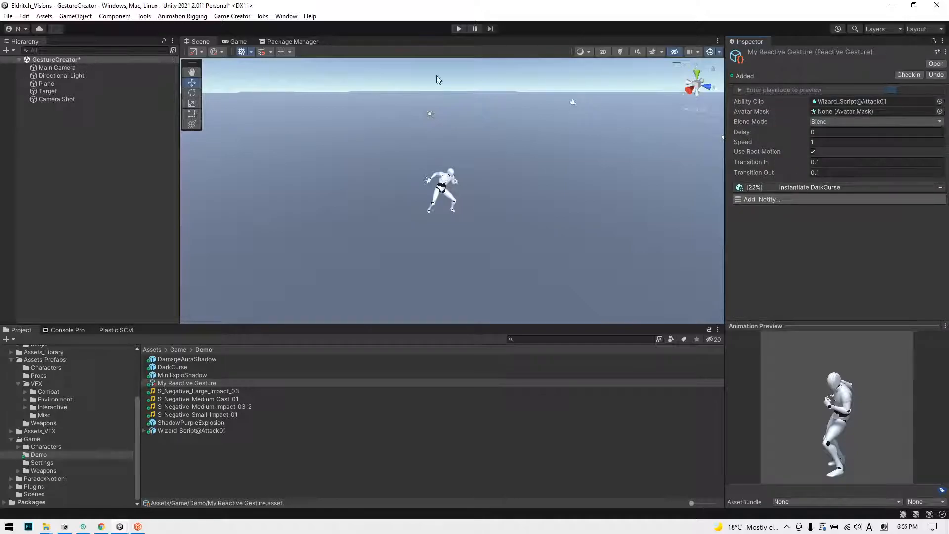
# Step: Preview the gesture in play mode, first with the current DarkCurse timing and again with it at 38%
pyautogui.click(459, 28)
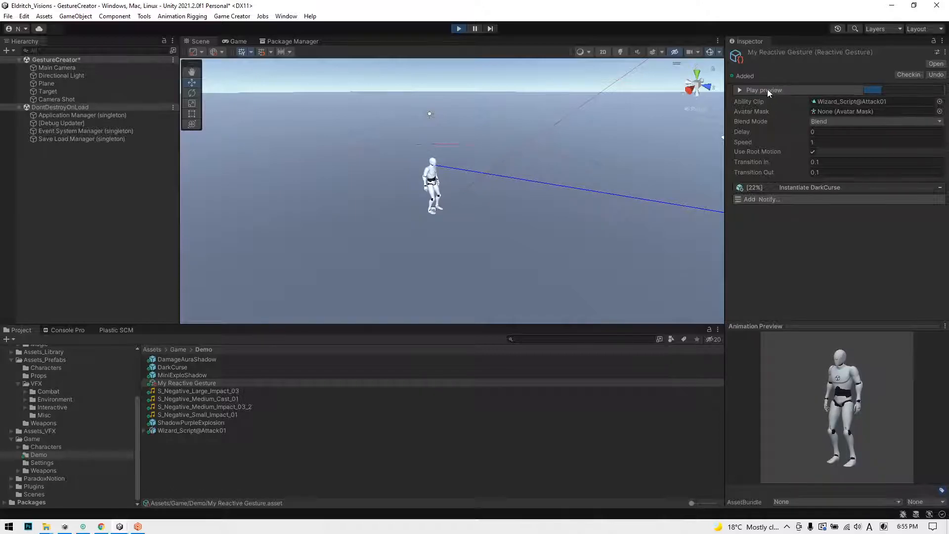
pyautogui.click(758, 90)
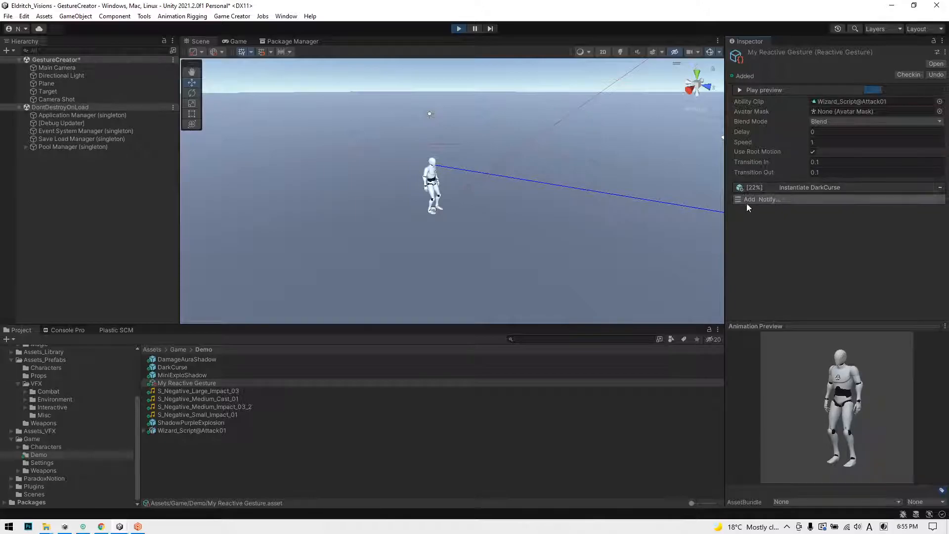
pyautogui.click(784, 187)
pyautogui.moveTo(782, 198); pyautogui.dragTo(812, 199)
pyautogui.click(779, 91)
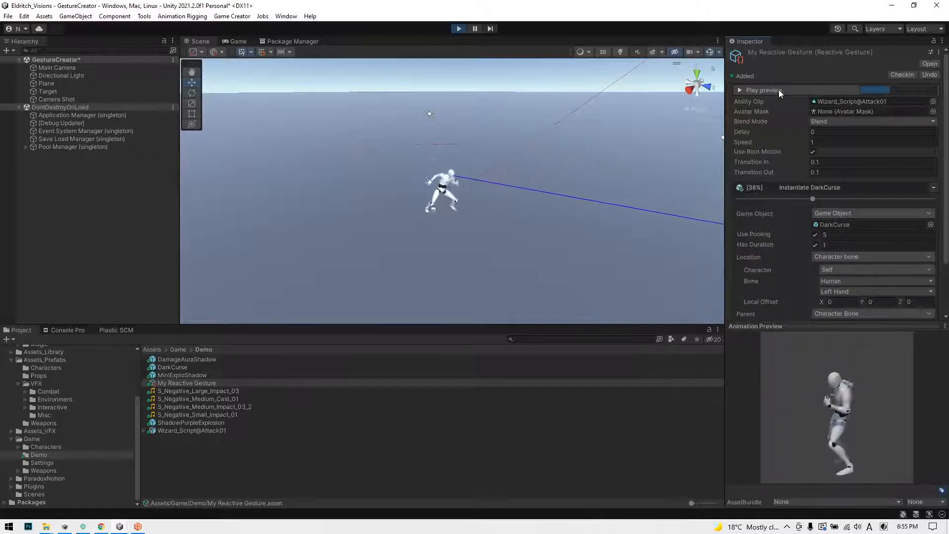
# Step: Set the DarkCurse notify's timing back to 22%, collapse it and exit play mode
pyautogui.moveTo(813, 198); pyautogui.dragTo(775, 198)
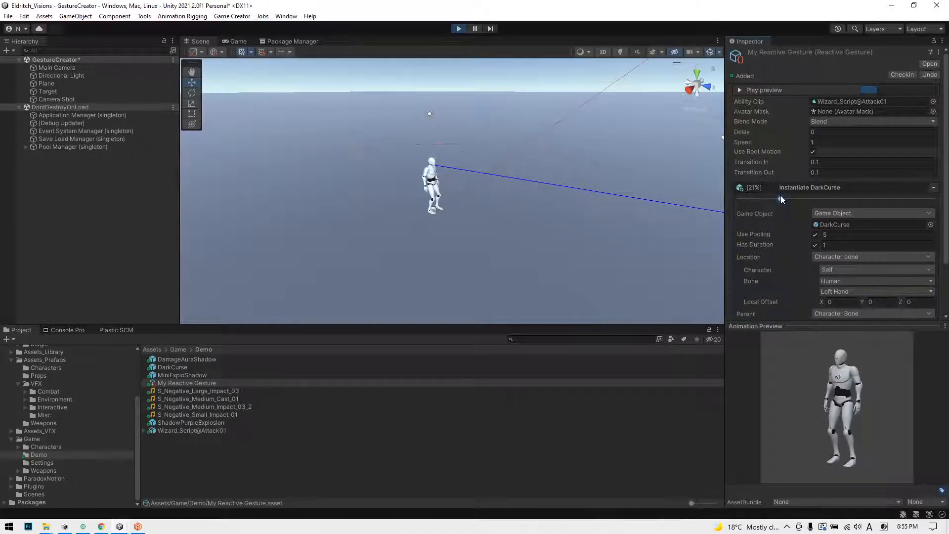
pyautogui.click(779, 188)
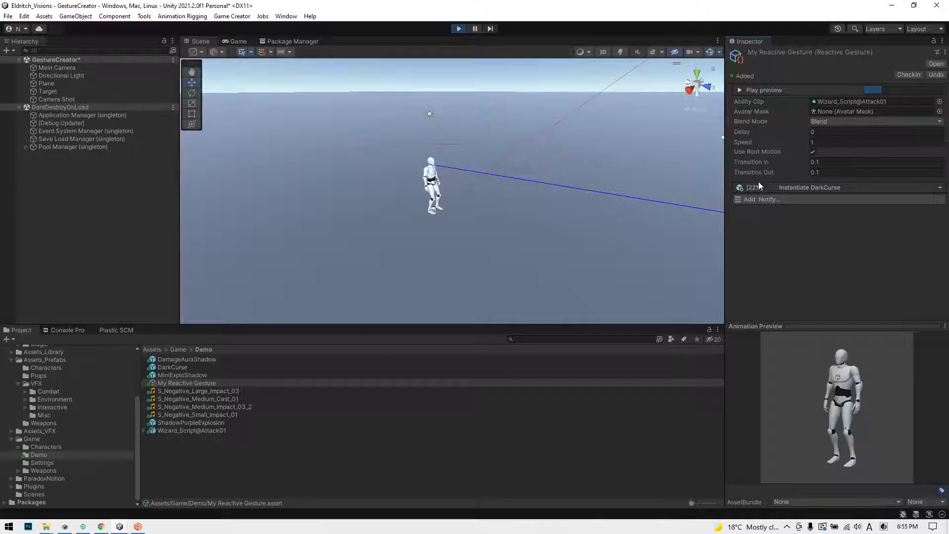
pyautogui.click(459, 28)
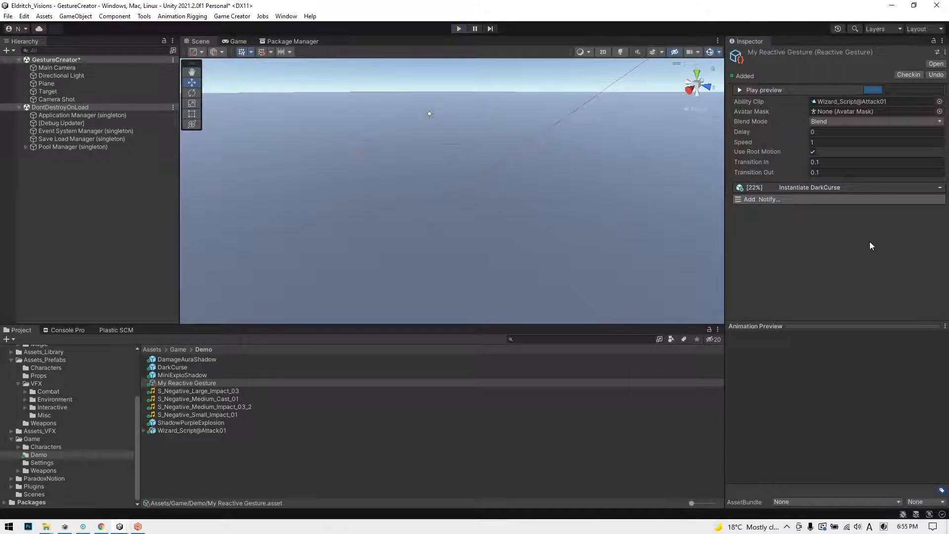
# Step: Add a second Instantiate GameObject notify for the MiniExploShadow prefab, with pooling enabled and a duration of 1
pyautogui.click(782, 200)
pyautogui.click(775, 242)
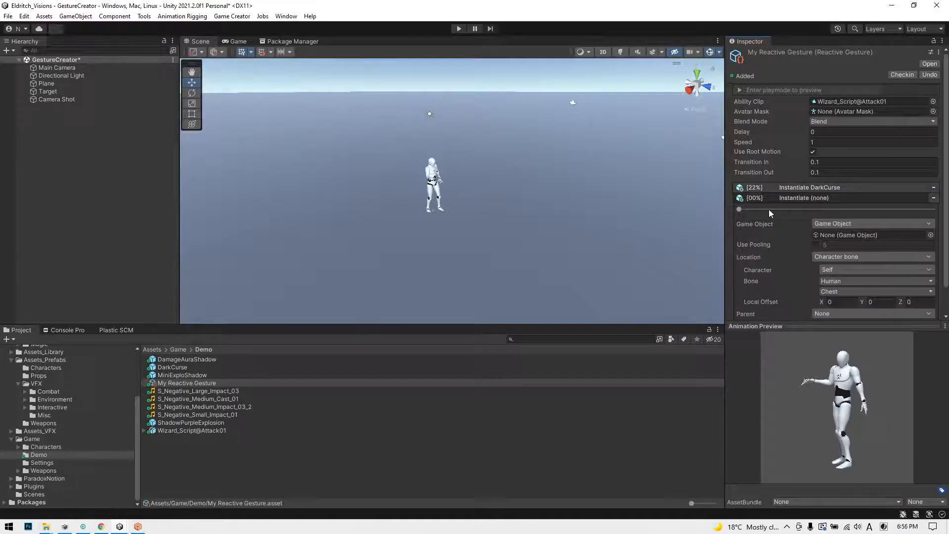
pyautogui.scroll(-2, 770, 209)
pyautogui.moveTo(198, 370); pyautogui.dragTo(827, 205)
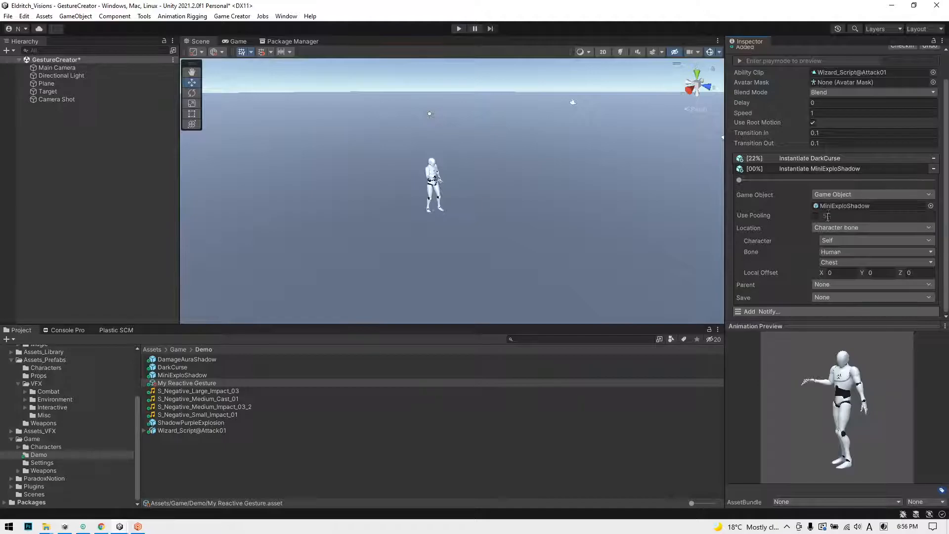
pyautogui.click(815, 216)
pyautogui.click(816, 226)
pyautogui.click(843, 226)
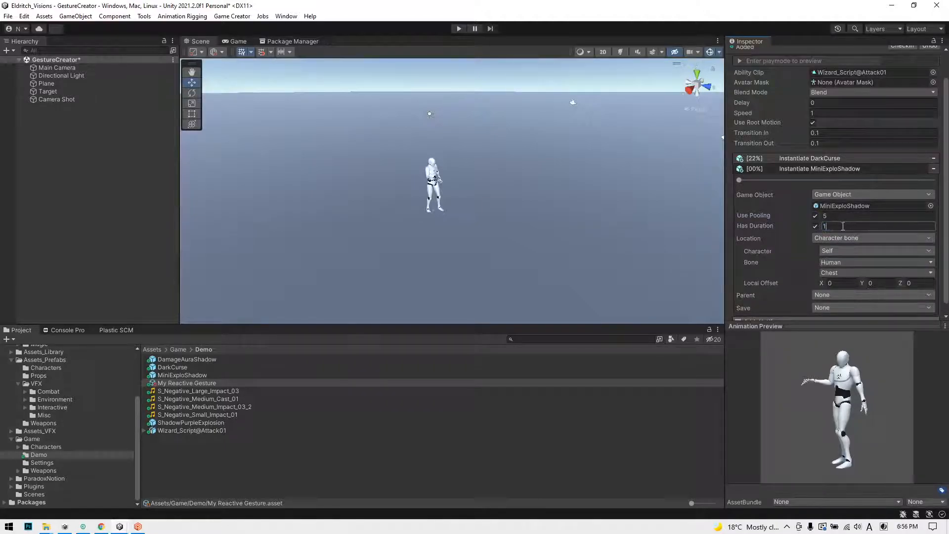
# Step: Set the MiniExploShadow notify's location bone to Left Hand and its timing to 57%
pyautogui.scroll(-1, 789, 239)
pyautogui.click(843, 262)
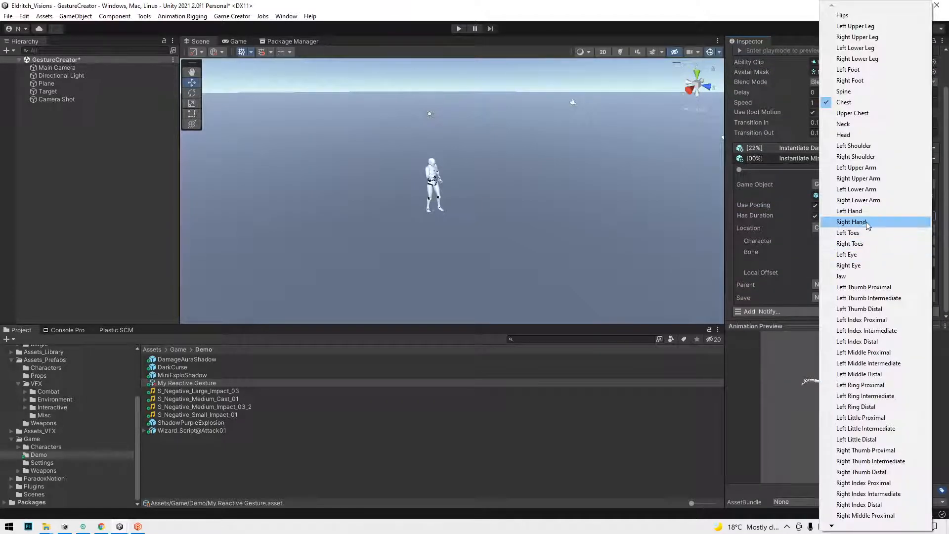
pyautogui.click(854, 212)
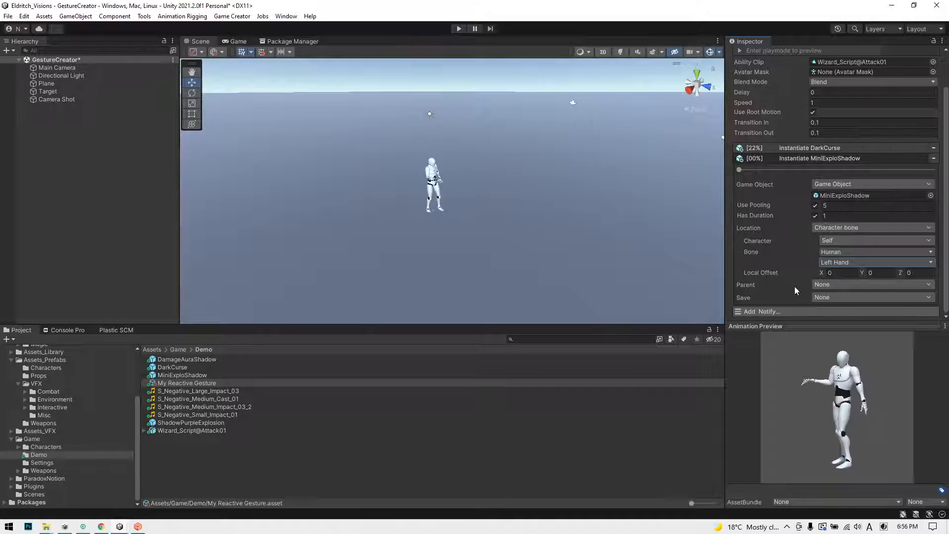
pyautogui.moveTo(761, 170); pyautogui.dragTo(851, 177)
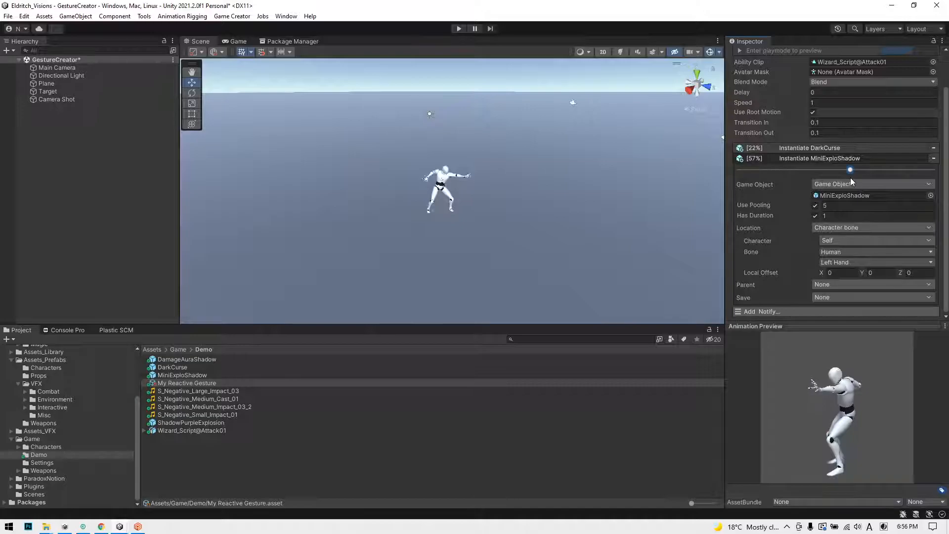
# Step: Add a third Instantiate GameObject notify for the ShadowPurpleExplosion prefab, with pooling enabled and a duration of 1
pyautogui.click(794, 159)
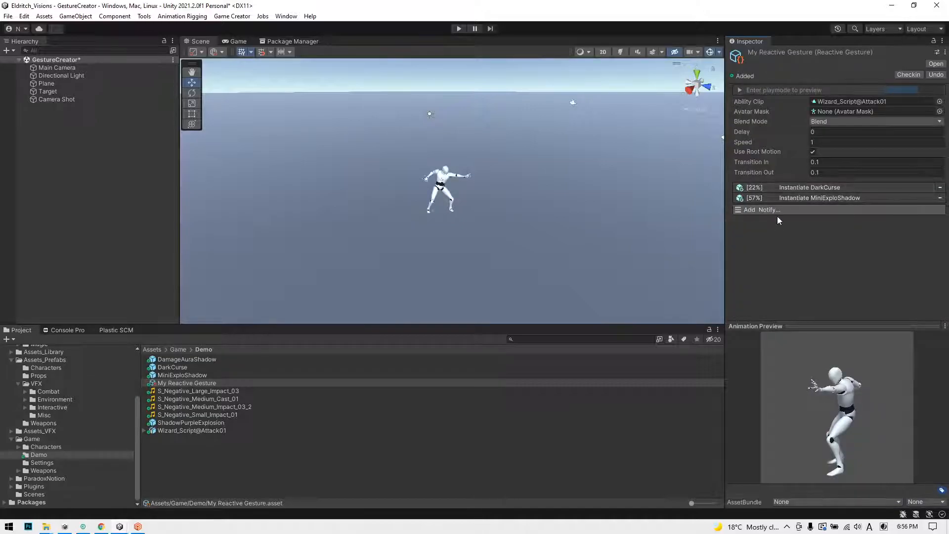
pyautogui.click(776, 211)
pyautogui.click(775, 248)
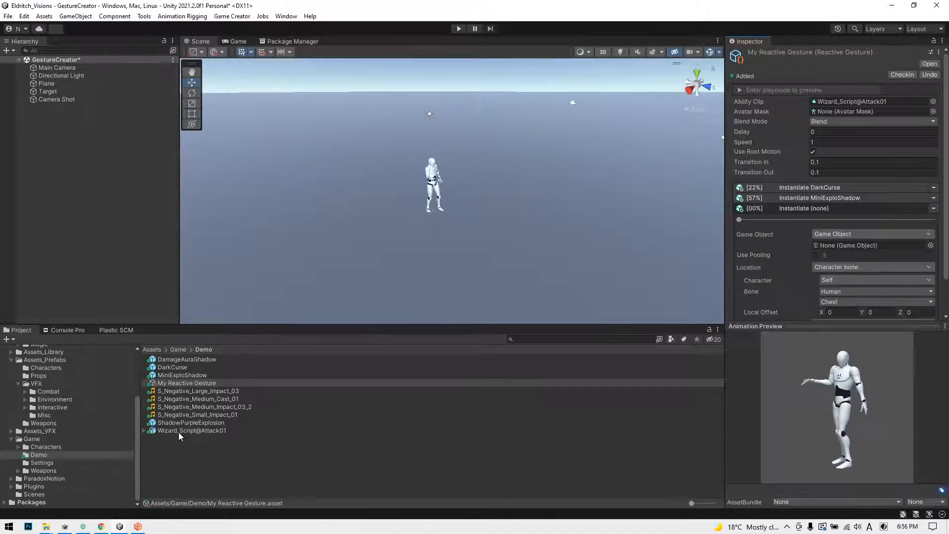
pyautogui.moveTo(172, 424); pyautogui.dragTo(817, 206)
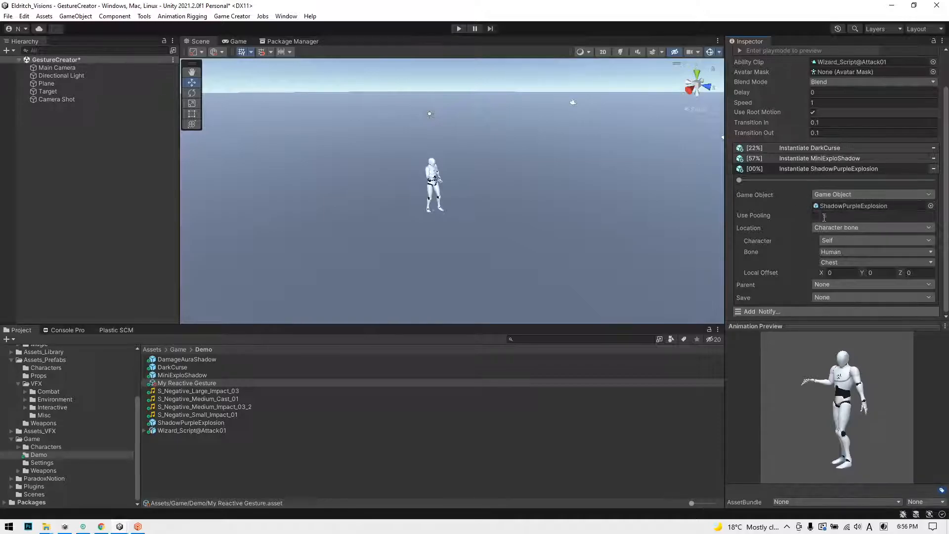
pyautogui.click(815, 216)
pyautogui.click(815, 226)
pyautogui.click(837, 226)
pyautogui.write('1')
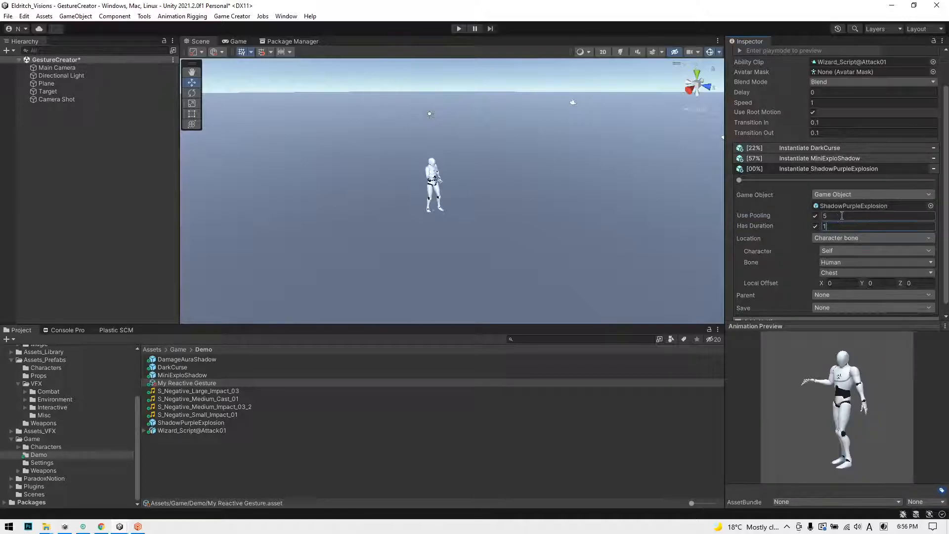
# Step: Set the ShadowPurpleExplosion notify's location to Character with Offset on Self, with a local Z offset of 3, and its timing to 68%
pyautogui.scroll(-1, 808, 225)
pyautogui.click(845, 227)
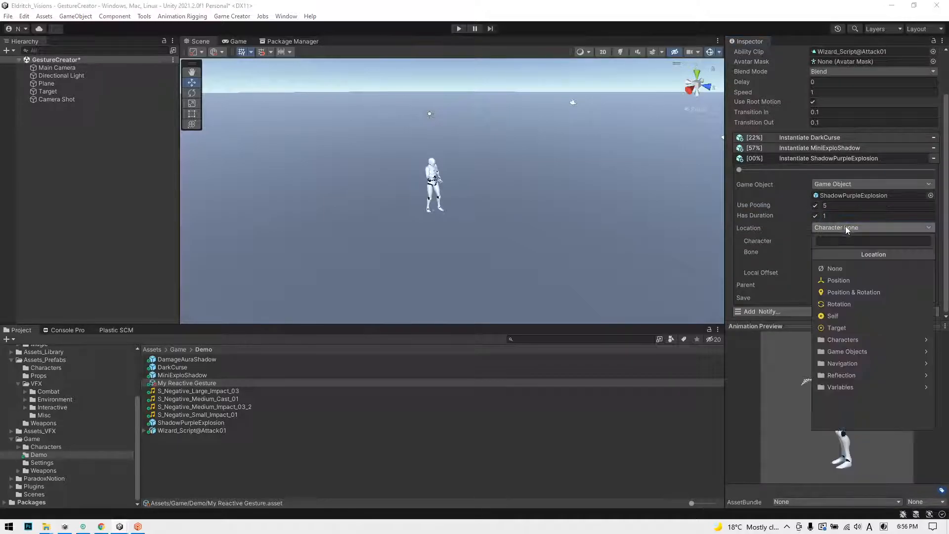
pyautogui.click(841, 340)
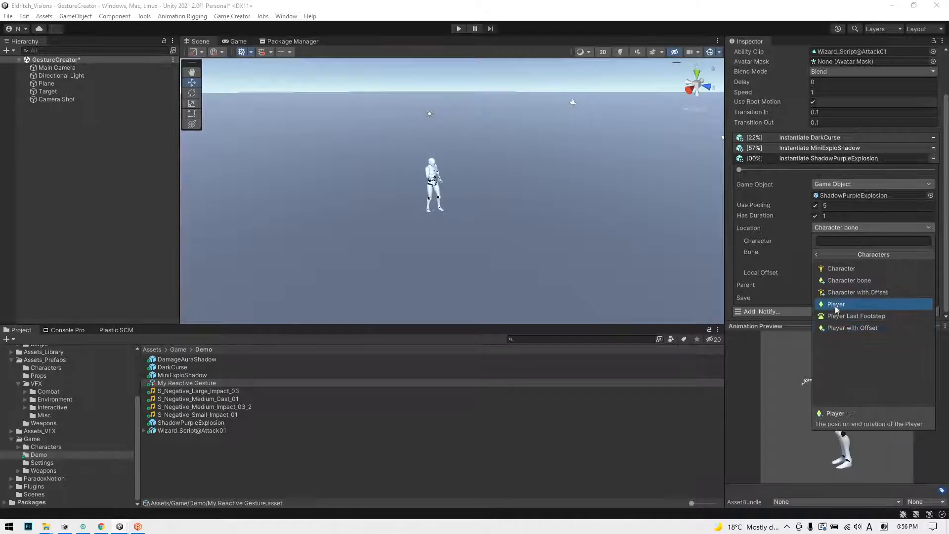
pyautogui.click(842, 292)
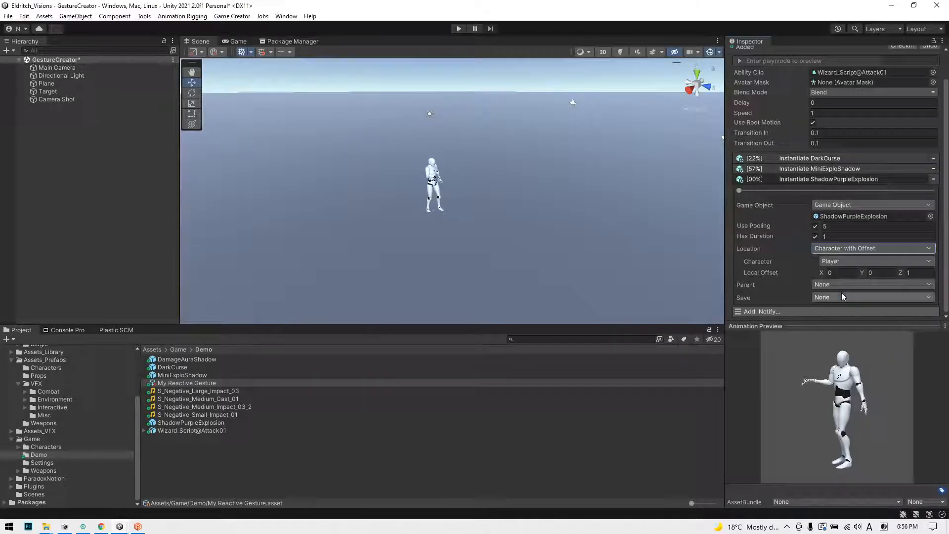
pyautogui.click(840, 261)
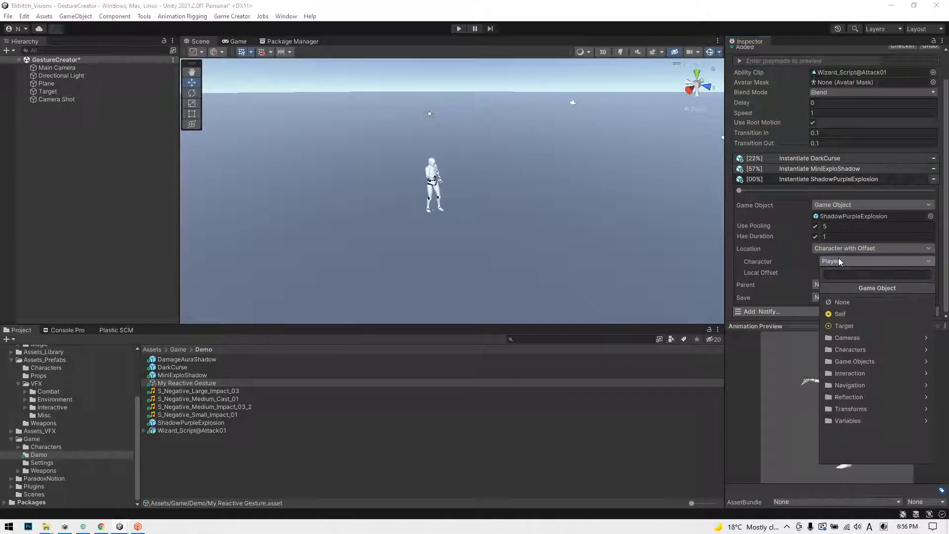
pyautogui.click(844, 315)
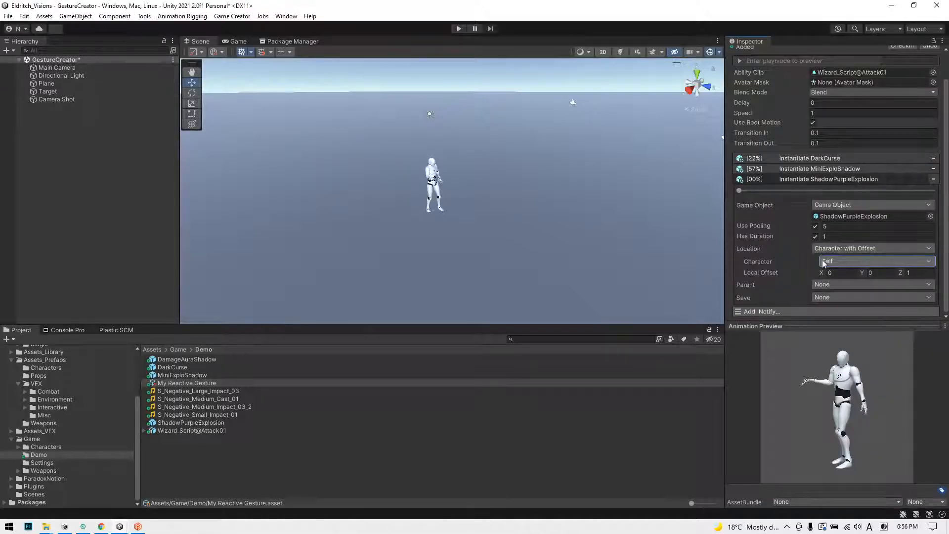
pyautogui.click(918, 272)
pyautogui.write('34')
pyautogui.press('BackSpace')
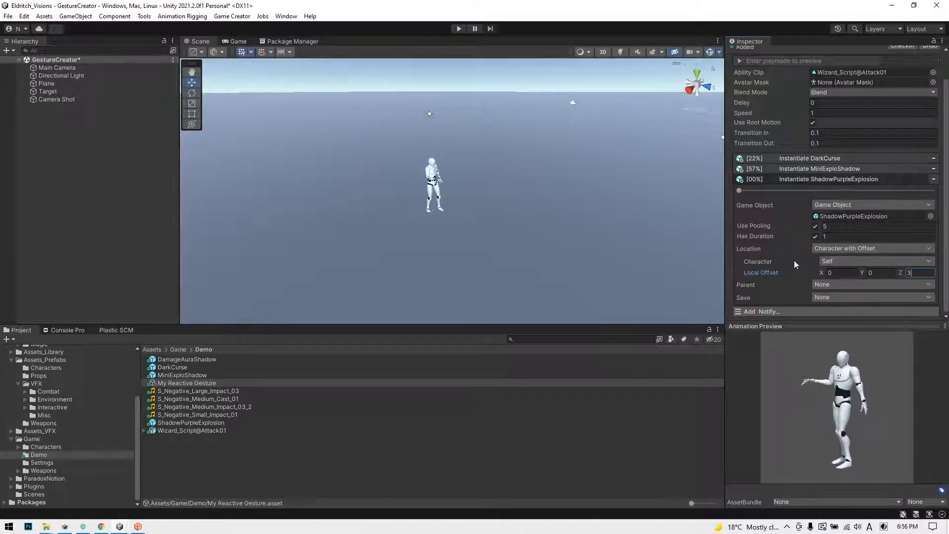
pyautogui.moveTo(741, 190); pyautogui.dragTo(870, 191)
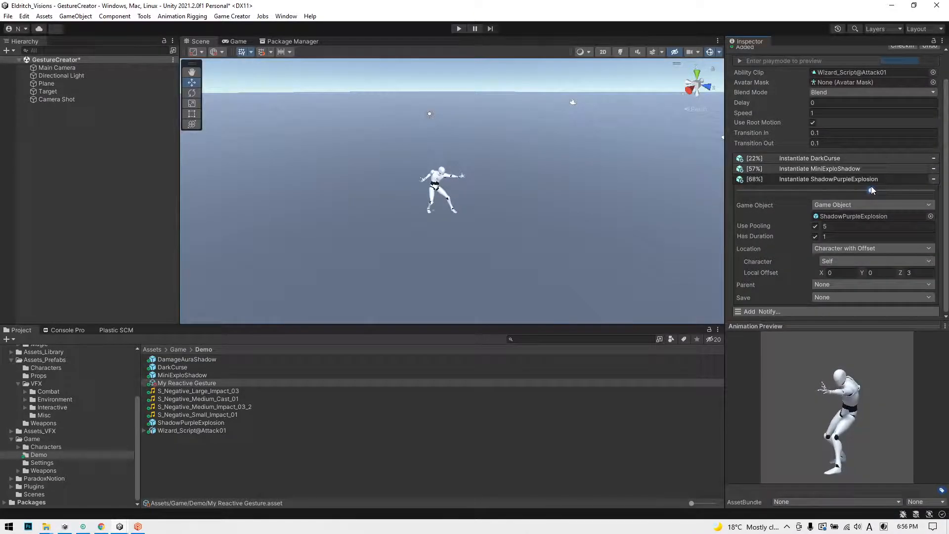
pyautogui.click(802, 177)
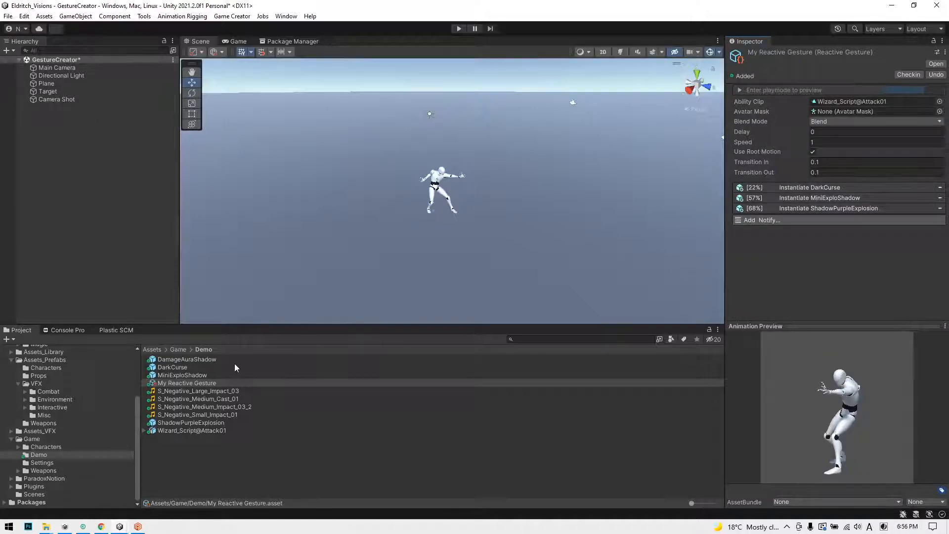
# Step: Add a fourth Instantiate GameObject notify for the DamageAuraShadow prefab at 5%, with pooling enabled and a duration of 1
pyautogui.click(776, 222)
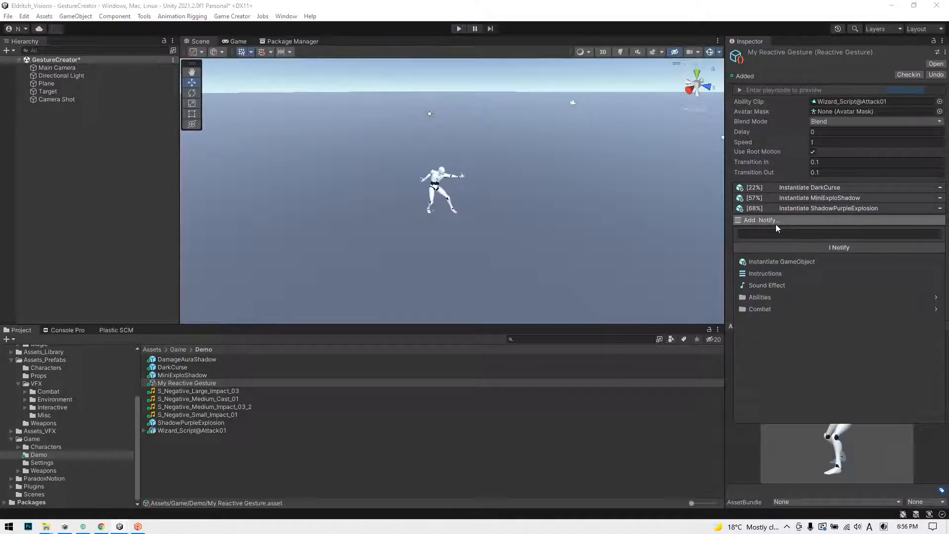
pyautogui.click(779, 262)
pyautogui.moveTo(186, 359); pyautogui.dragTo(850, 254)
pyautogui.moveTo(740, 230); pyautogui.dragTo(750, 230)
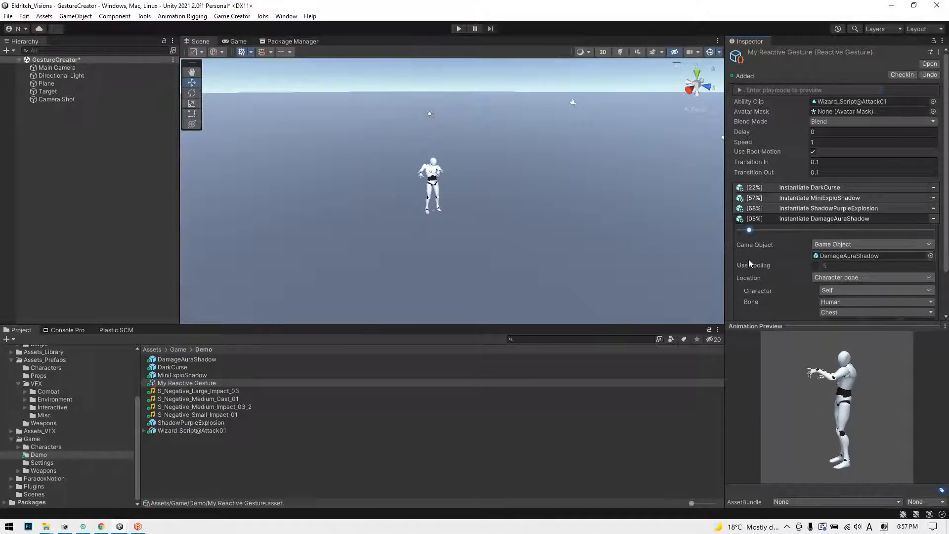
pyautogui.click(815, 266)
pyautogui.click(835, 280)
pyautogui.press('BackSpace')
# Step: Set the DamageAuraShadow notify's location to Character with Offset, with local offsets of 0.75 in Y and 0 in Z, and collapse it
pyautogui.scroll(-3, 784, 270)
pyautogui.click(856, 241)
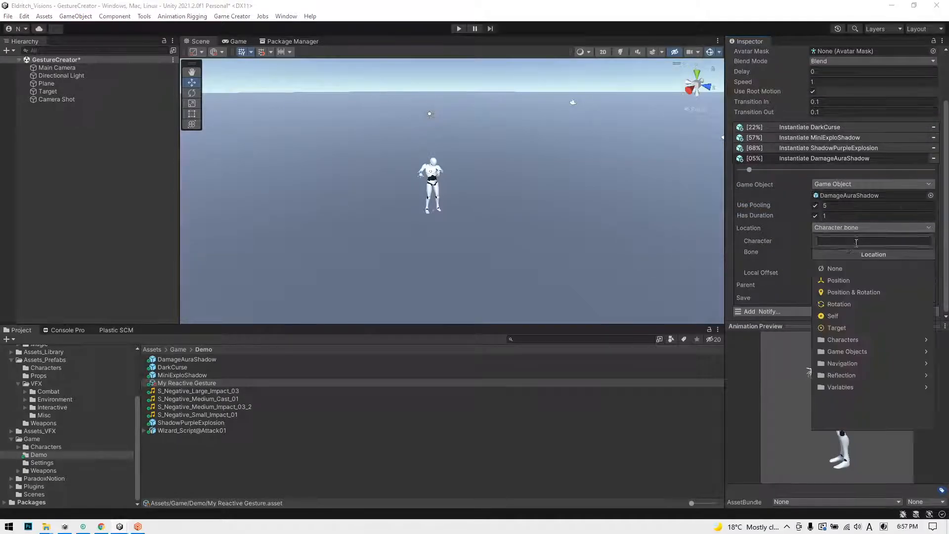
pyautogui.click(847, 340)
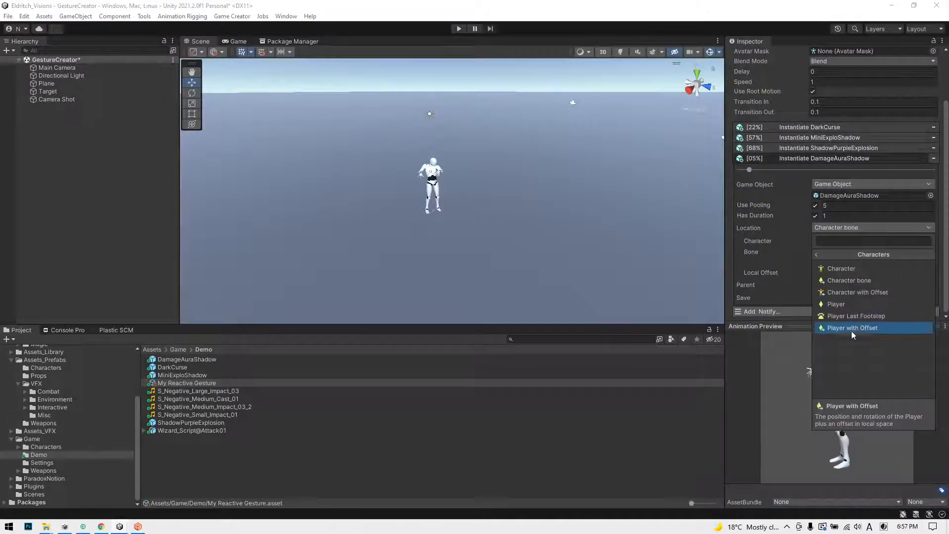
pyautogui.click(841, 293)
pyautogui.click(919, 273)
pyautogui.write('0')
pyautogui.click(883, 273)
pyautogui.write('.75')
pyautogui.click(787, 181)
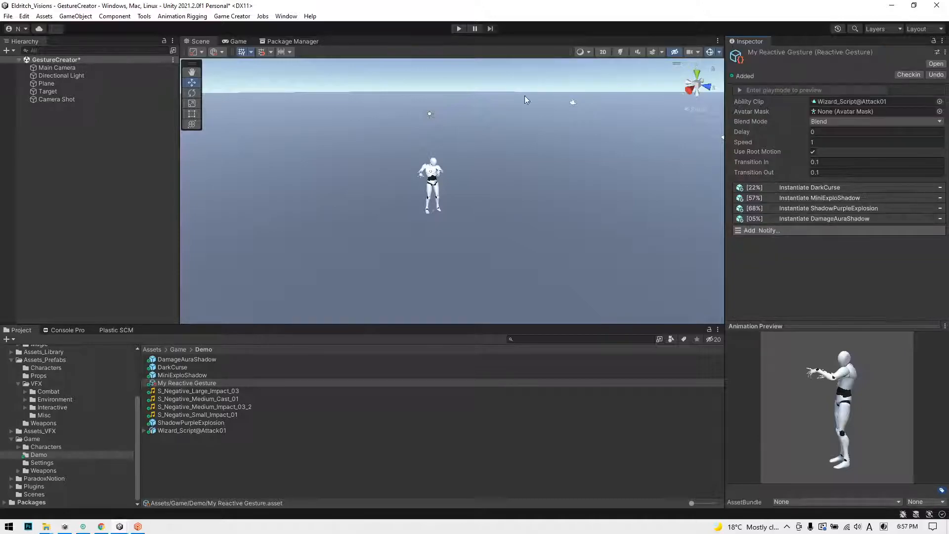
# Step: Enter play mode and preview the gesture twice with all four effect notifies
pyautogui.click(459, 28)
pyautogui.click(784, 88)
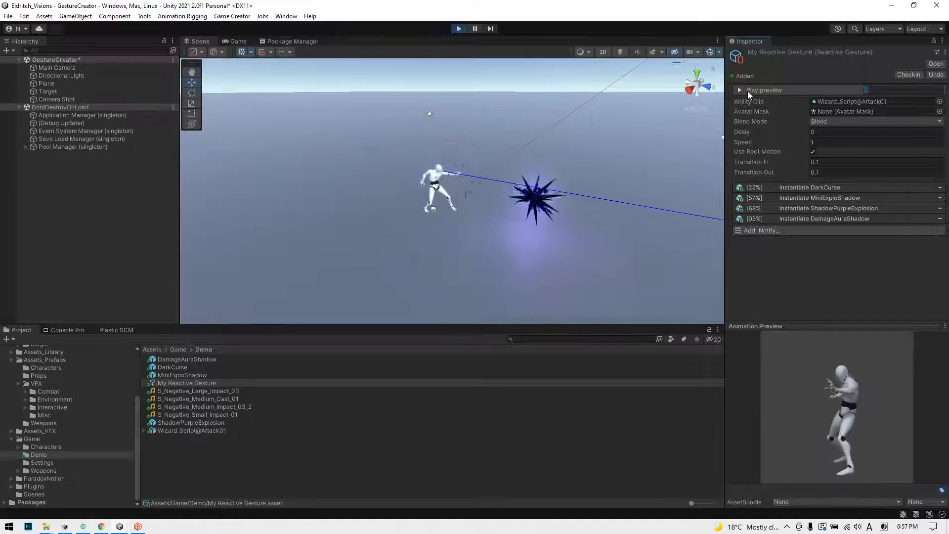
pyautogui.click(785, 91)
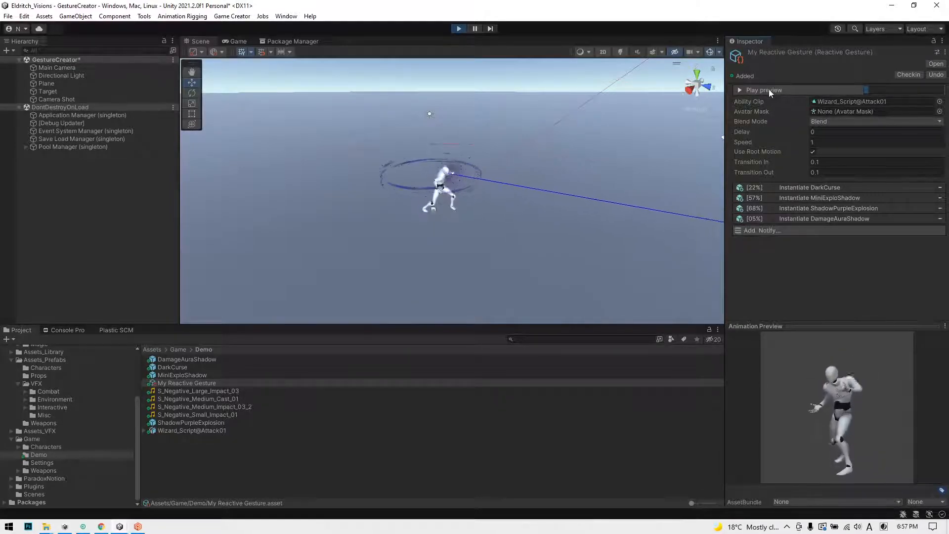
# Step: Set the ShadowPurpleExplosion notify's timing to 63%, preview the gesture again and exit play mode
pyautogui.click(787, 208)
pyautogui.moveTo(868, 221); pyautogui.dragTo(869, 219)
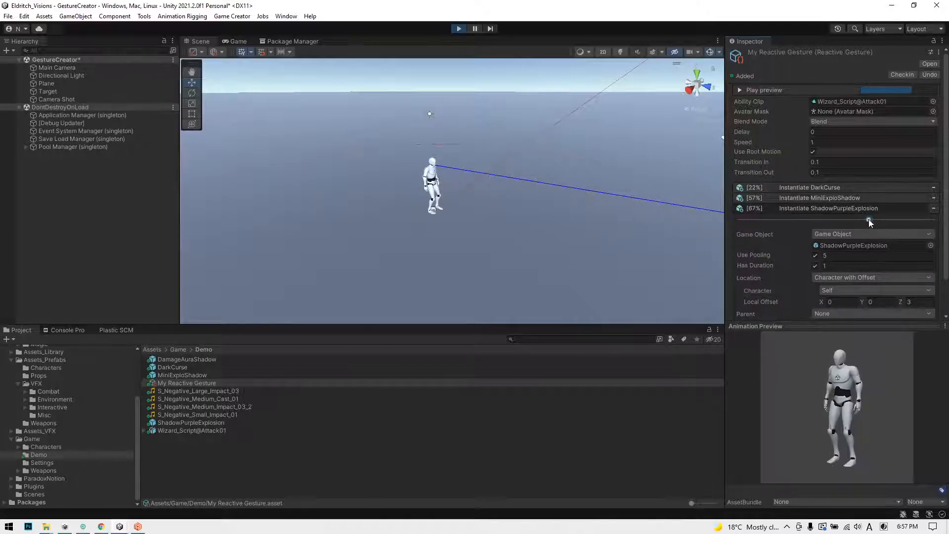
pyautogui.click(775, 90)
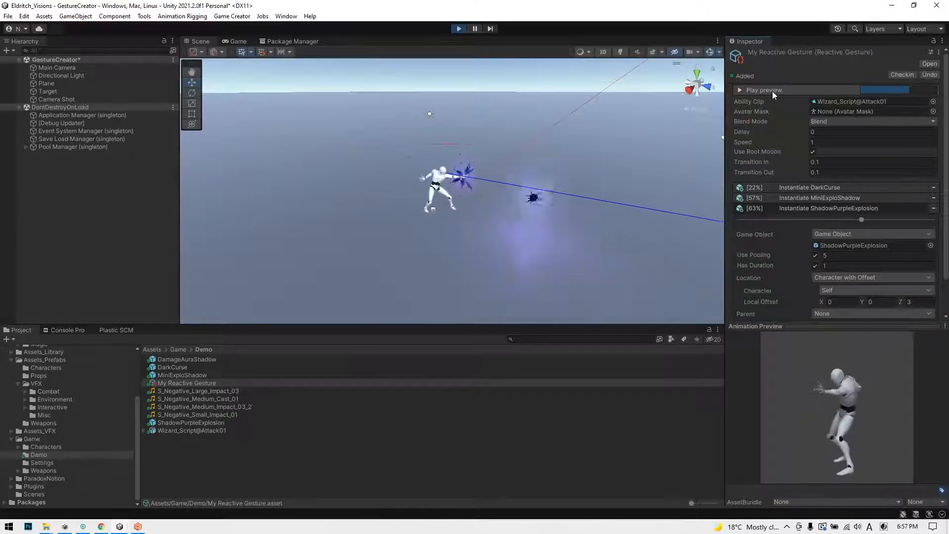
pyautogui.click(793, 205)
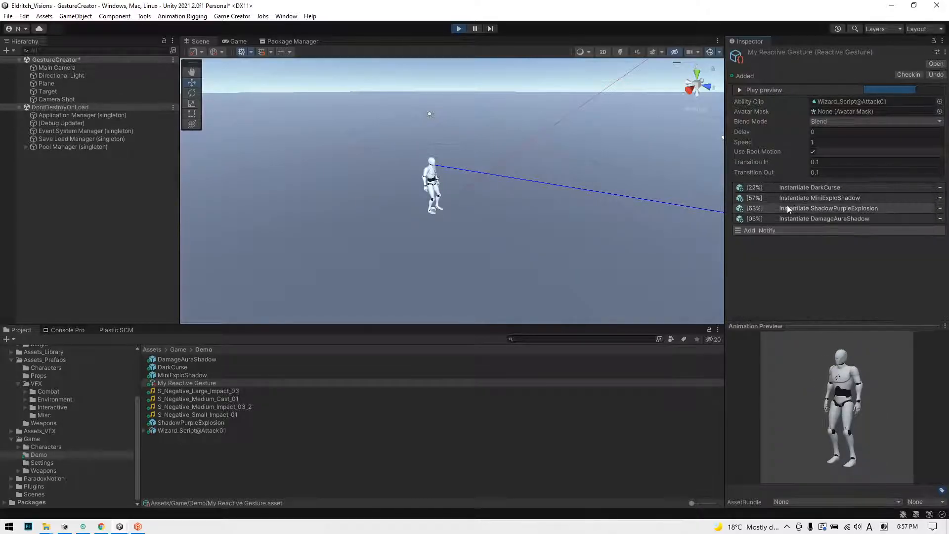
pyautogui.click(458, 28)
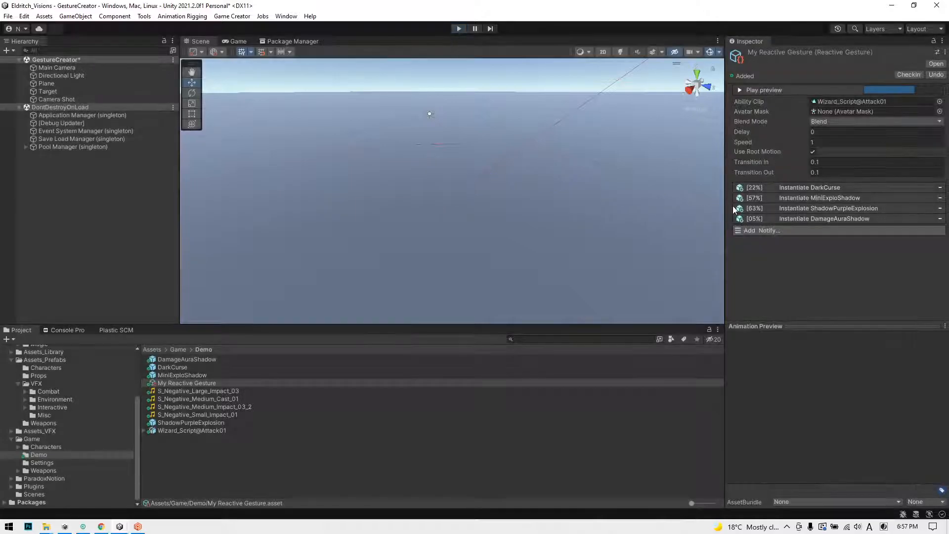
# Step: Add a Sound Effect notify that plays S_Negative_Medium_Cast_01 and set its timing to 15%
pyautogui.click(782, 229)
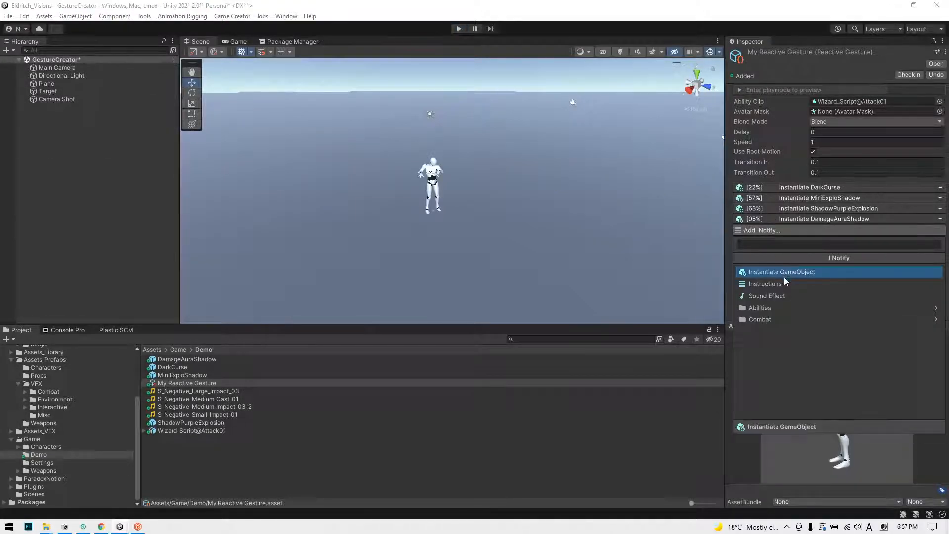
pyautogui.click(773, 293)
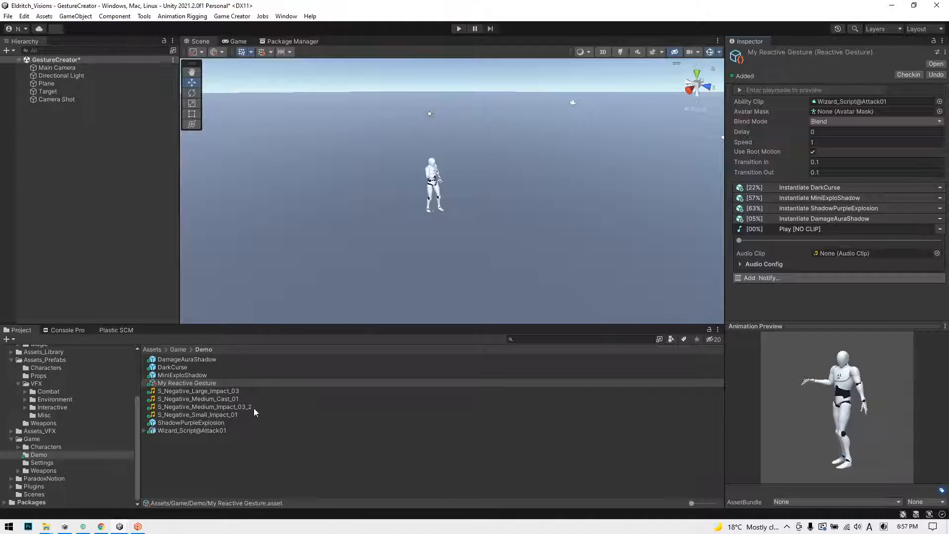
pyautogui.moveTo(200, 399); pyautogui.dragTo(835, 254)
pyautogui.moveTo(742, 239); pyautogui.dragTo(770, 241)
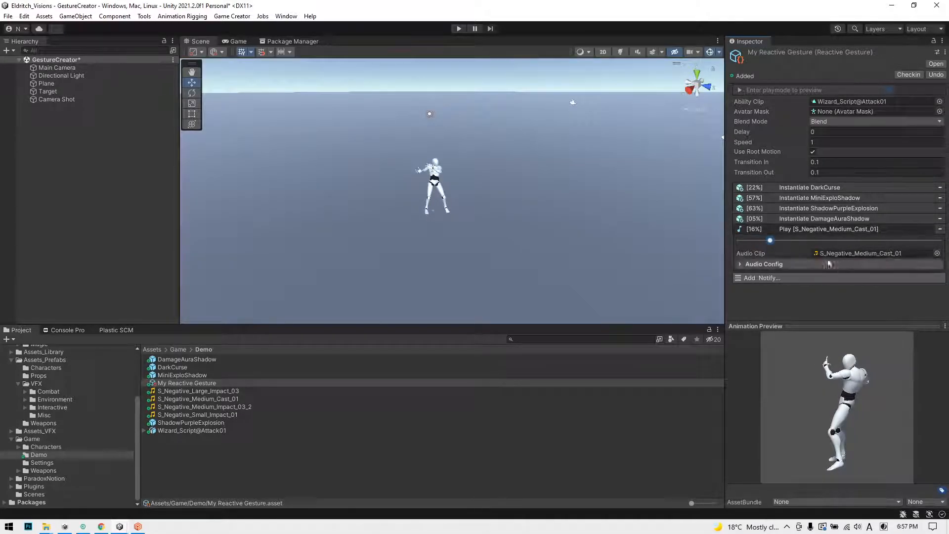
pyautogui.moveTo(758, 241); pyautogui.dragTo(769, 241)
pyautogui.click(823, 230)
# Step: Add a second Sound Effect notify that plays S_Negative_Small_Impact_01 and set its timing to 56%
pyautogui.click(806, 242)
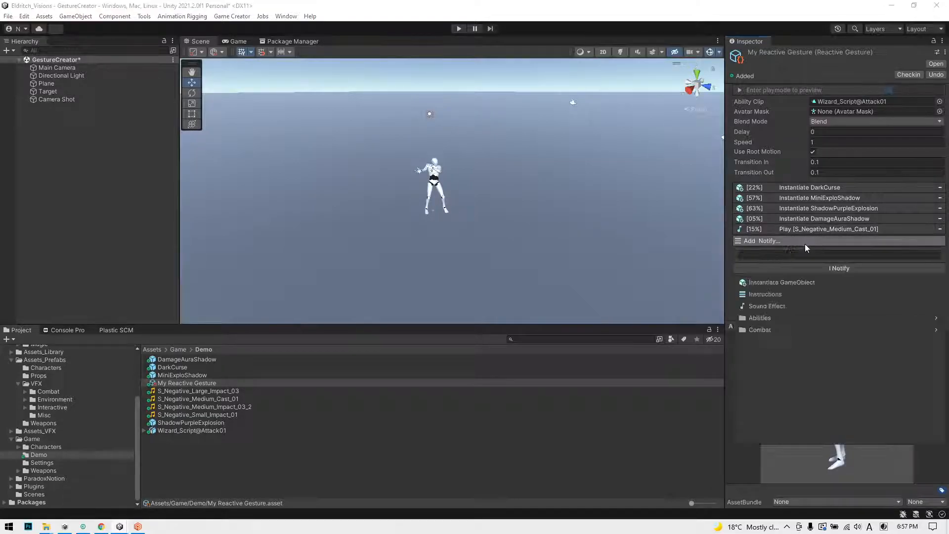
pyautogui.click(836, 305)
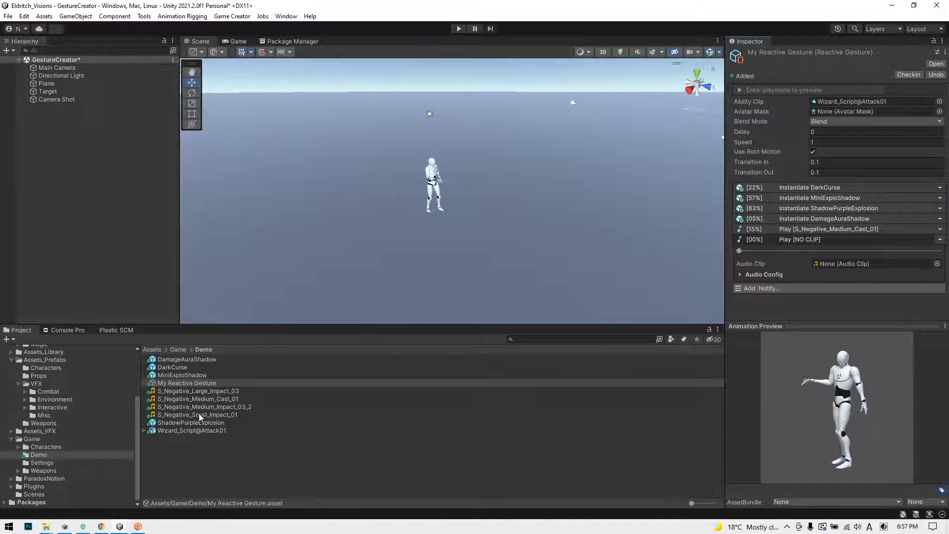
pyautogui.moveTo(206, 414); pyautogui.dragTo(852, 257)
pyautogui.click(801, 241)
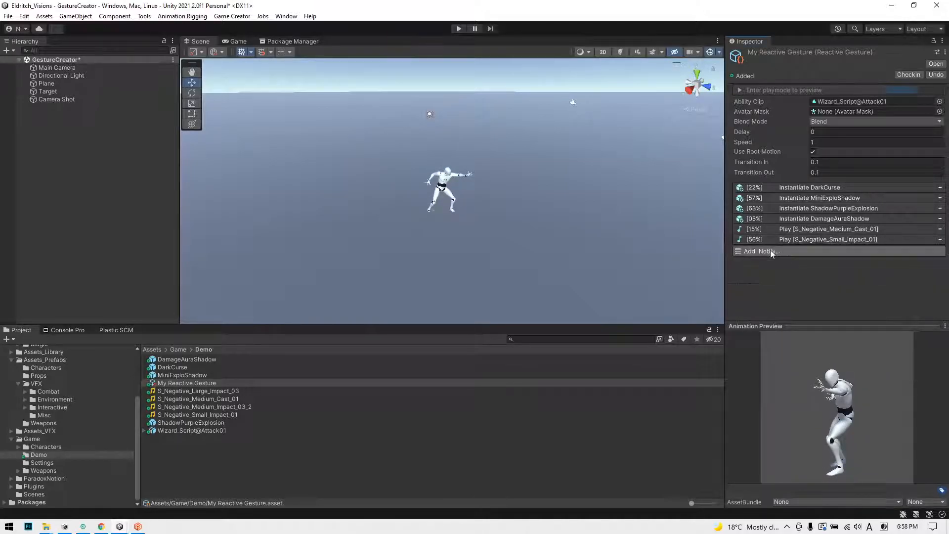
# Step: Add a third Sound Effect notify that plays S_Negative_Large_Impact_03 and set its timing to 70%
pyautogui.click(771, 251)
pyautogui.click(769, 317)
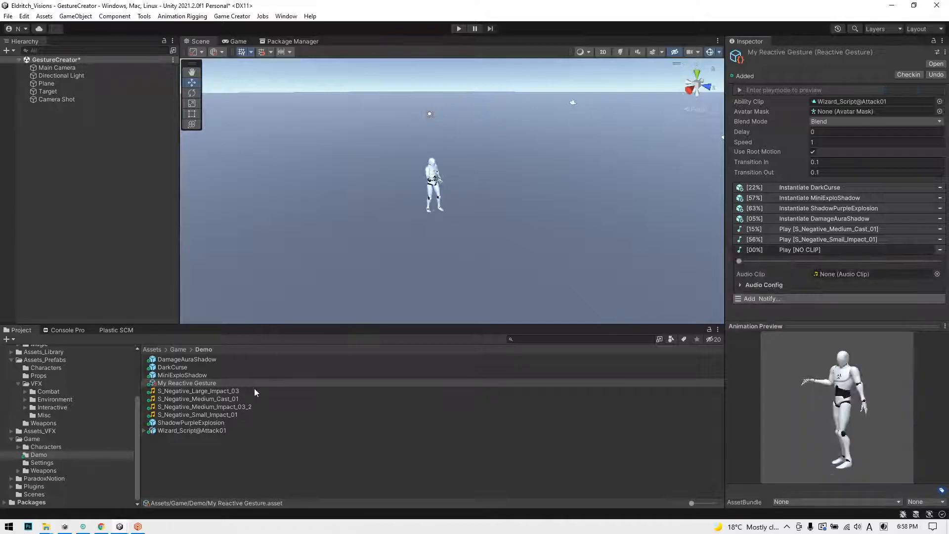
pyautogui.moveTo(216, 392); pyautogui.dragTo(860, 274)
pyautogui.moveTo(791, 261); pyautogui.dragTo(881, 265)
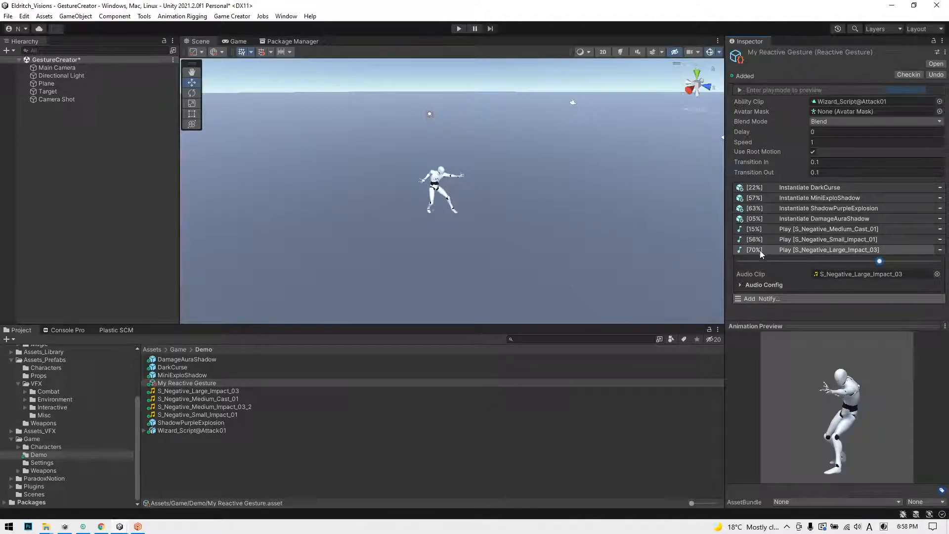
pyautogui.click(809, 251)
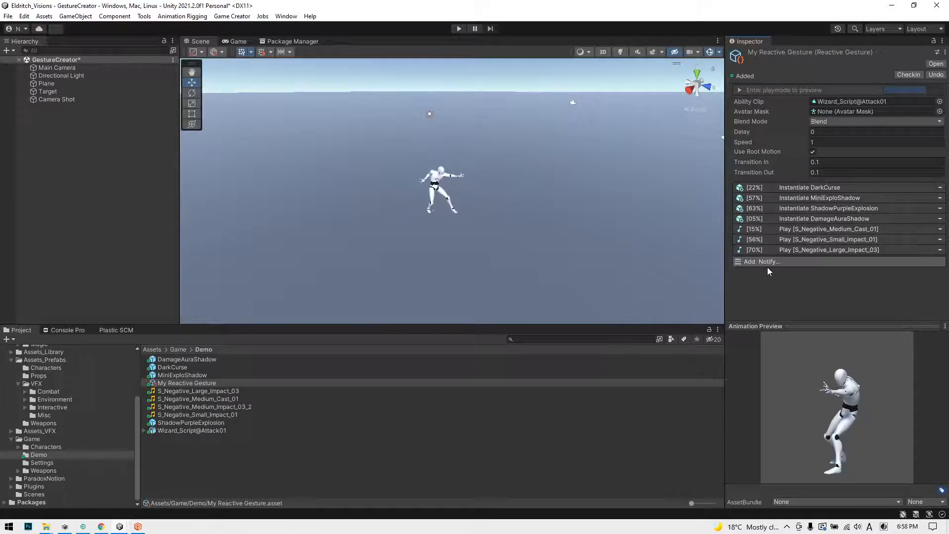
# Step: Preview the gesture in play mode and set the S_Negative_Large_Impact_03 notify's timing to 67%
pyautogui.click(459, 29)
pyautogui.click(779, 89)
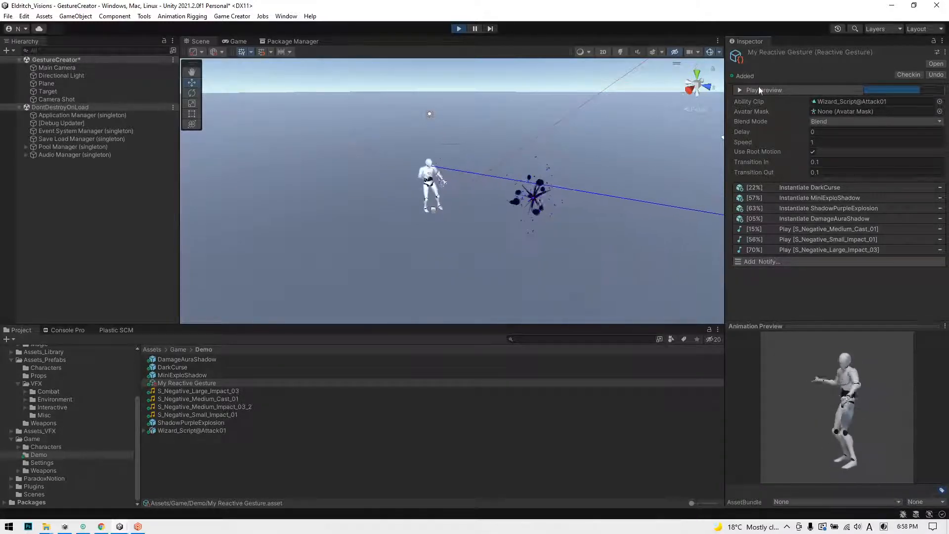
pyautogui.click(800, 250)
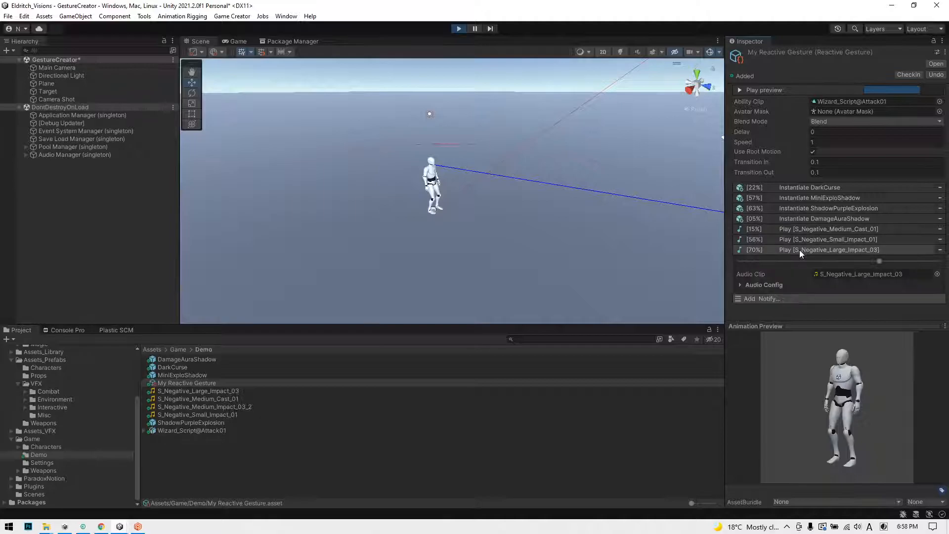
pyautogui.moveTo(880, 261); pyautogui.dragTo(873, 263)
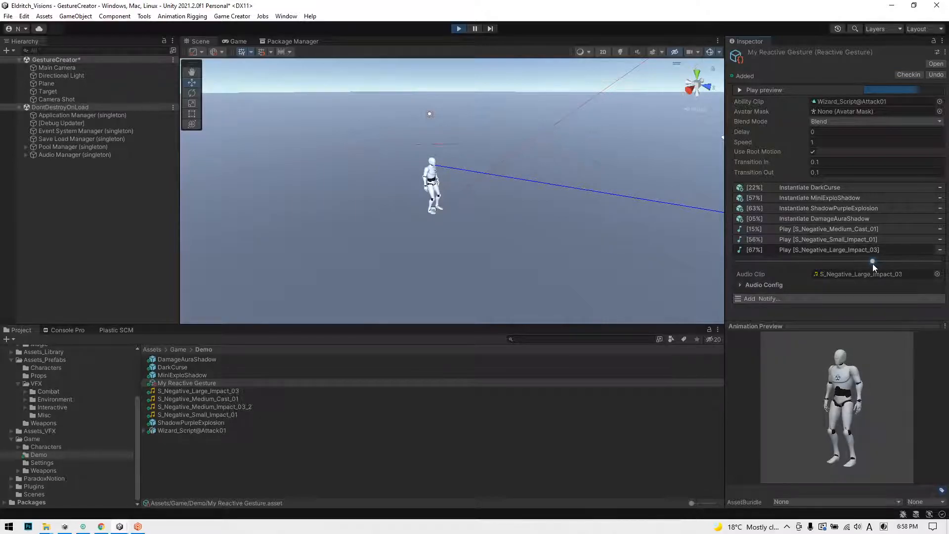
# Step: Preview the gesture twice in play mode and collapse the S_Negative_Large_Impact_03 notify
pyautogui.click(785, 90)
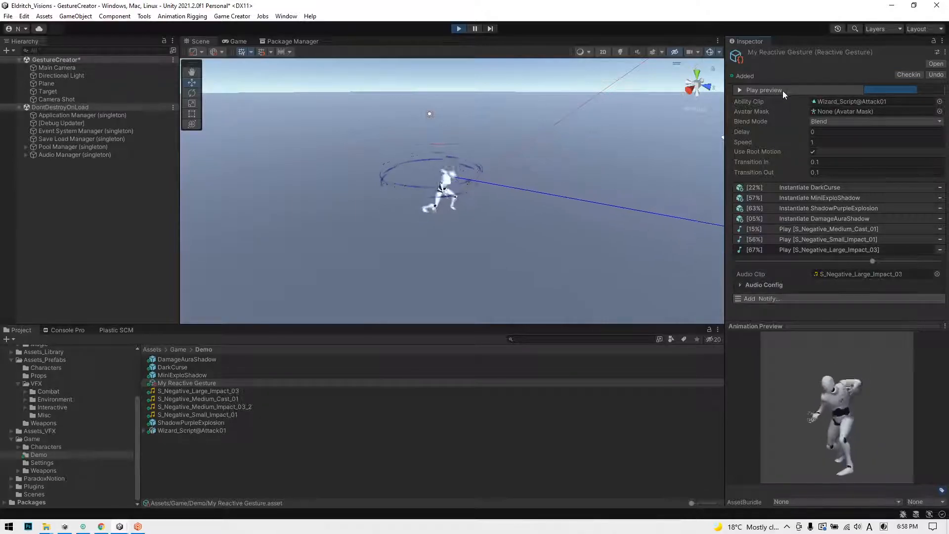
pyautogui.click(783, 91)
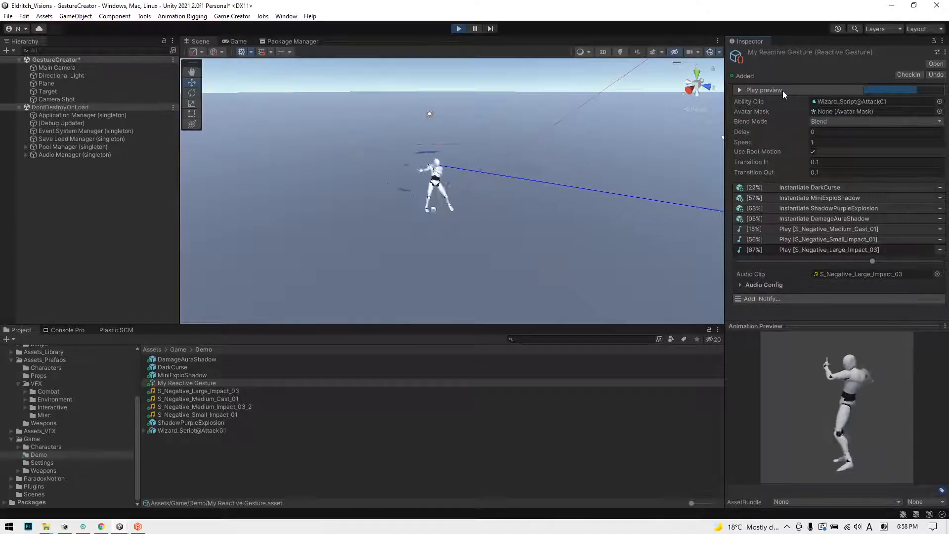
pyautogui.click(785, 249)
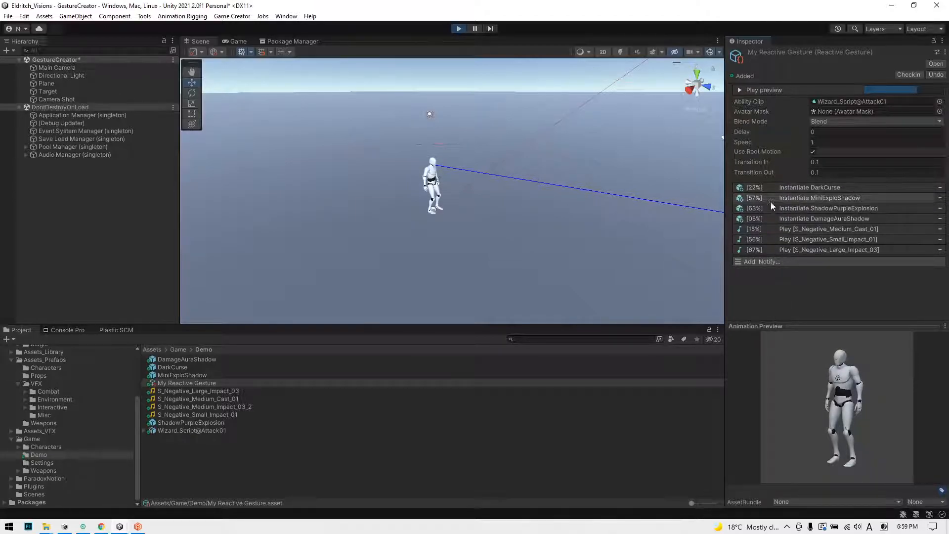
# Step: Add an Instructions notify to the gesture and set its timing to 39%
pyautogui.click(791, 259)
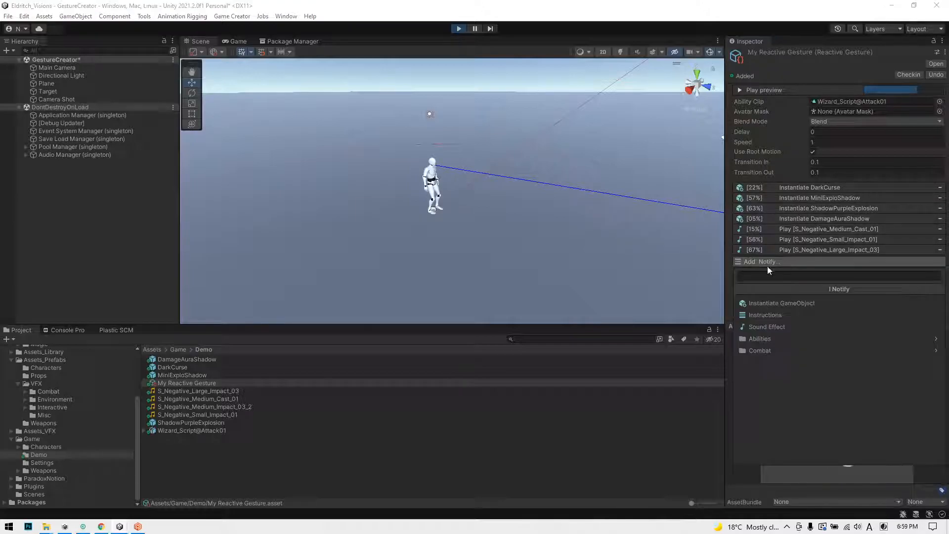
pyautogui.click(763, 319)
pyautogui.moveTo(824, 272)
pyautogui.mouseDown()
pyautogui.moveTo(808, 272)
pyautogui.moveTo(849, 272)
pyautogui.moveTo(817, 271)
pyautogui.mouseUp()
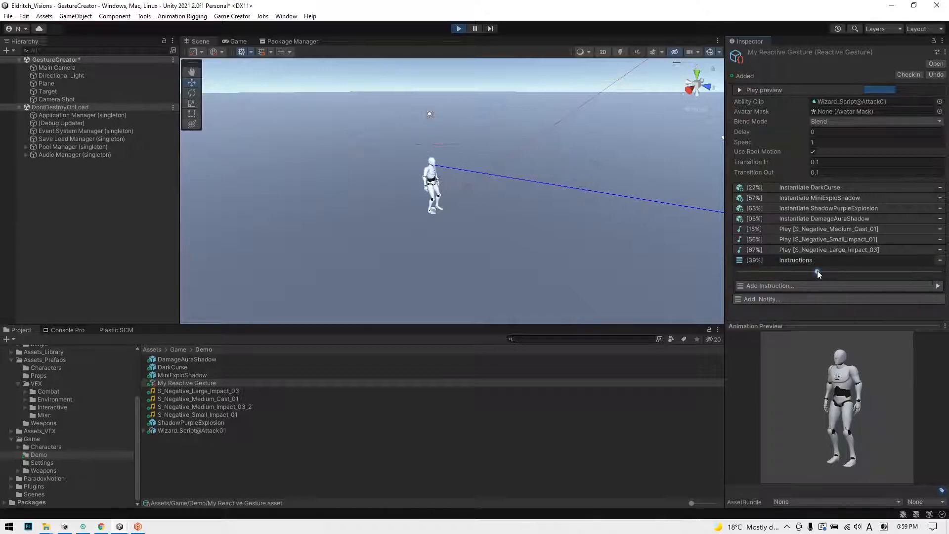
# Step: Look through the instruction categories available for the Instructions notify and delete that notify
pyautogui.click(800, 286)
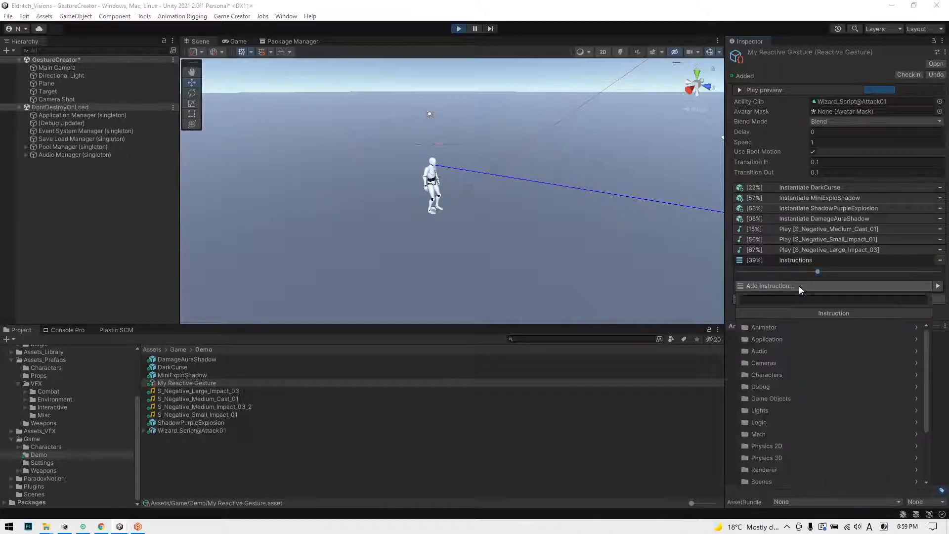
pyautogui.scroll(-3, 800, 349)
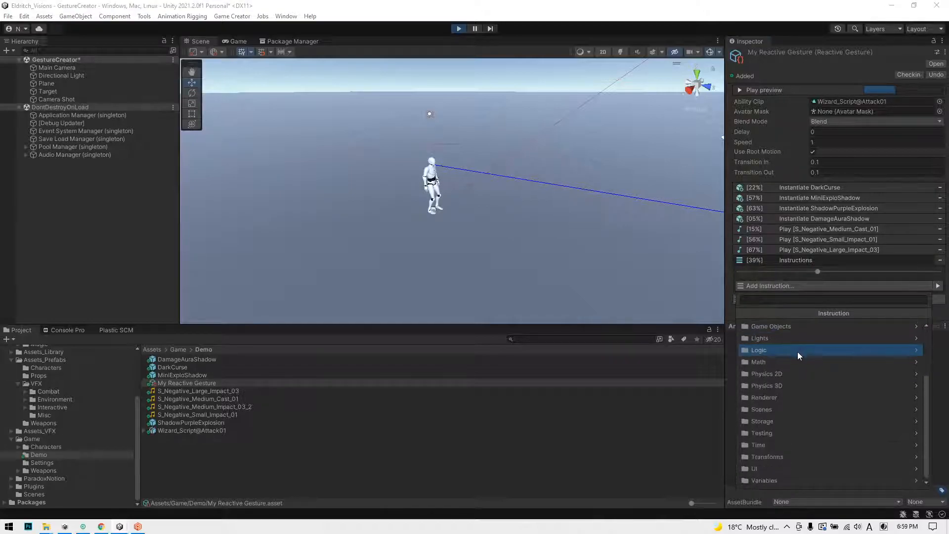
pyautogui.scroll(3, 796, 359)
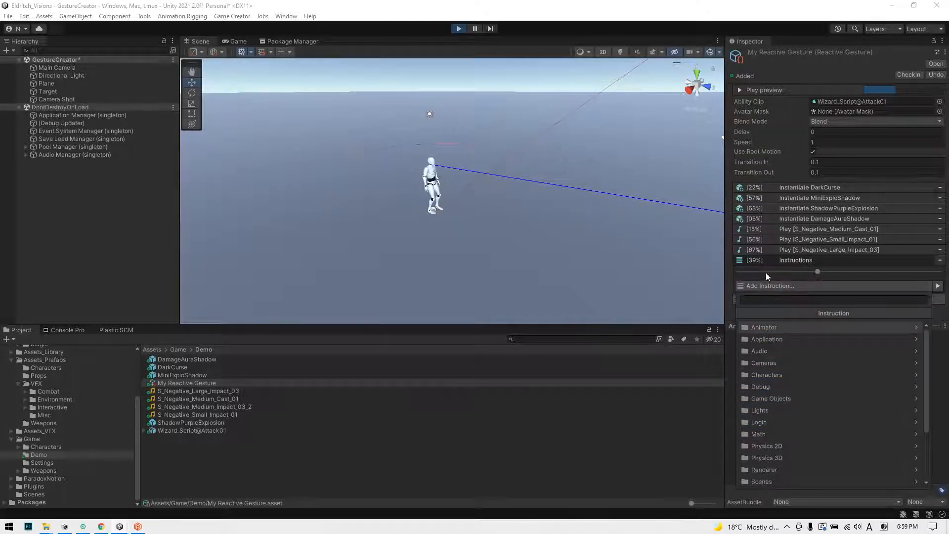
pyautogui.click(795, 262)
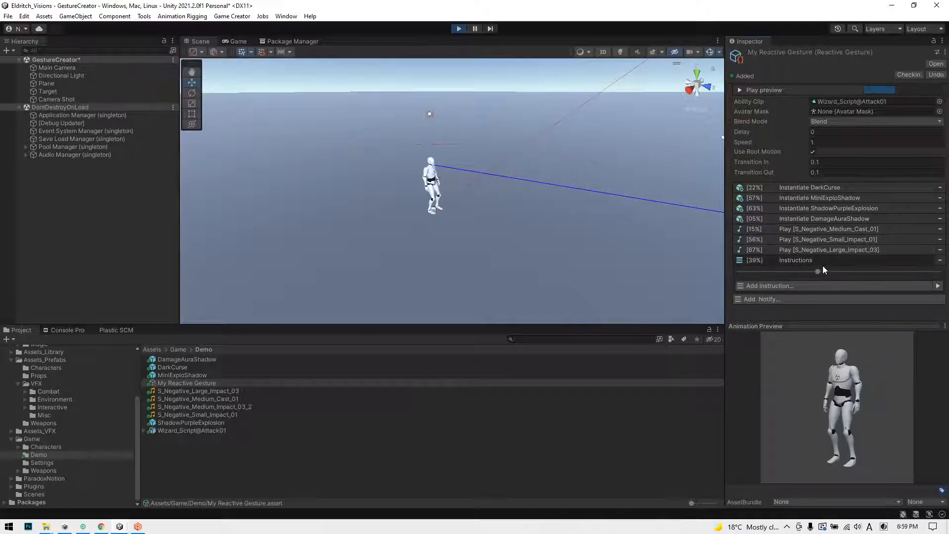
pyautogui.click(777, 287)
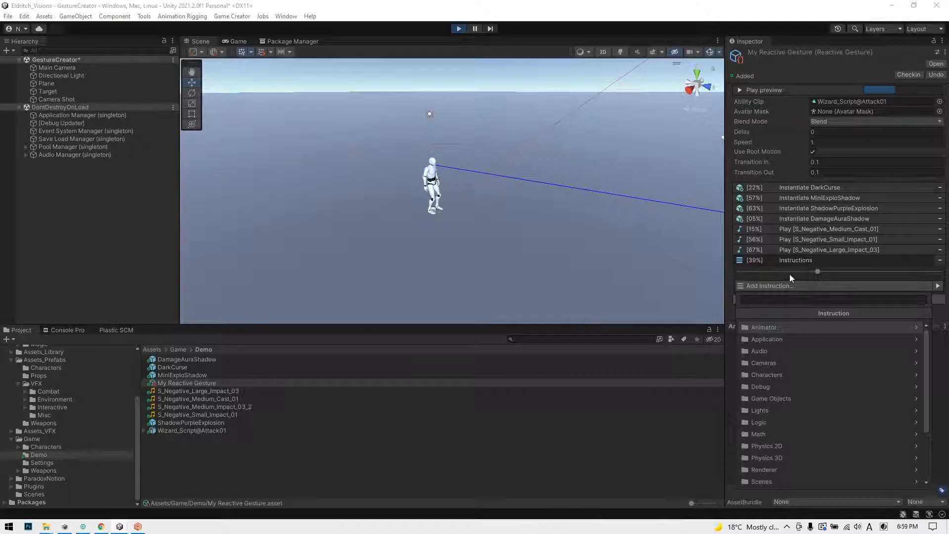
pyautogui.click(837, 258)
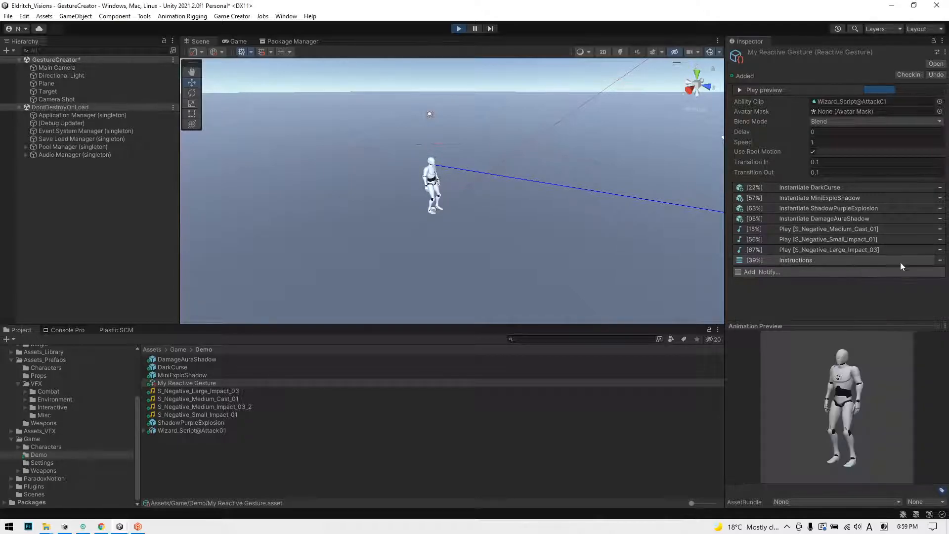
pyautogui.click(940, 260)
# Step: Add an Activate Weapon Collider notify from the Combat category to the gesture
pyautogui.click(817, 263)
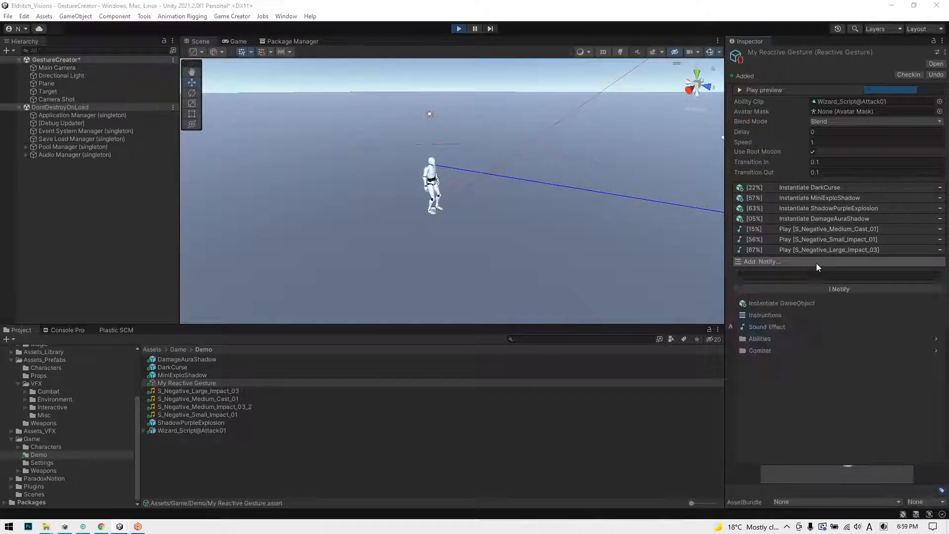
pyautogui.click(769, 350)
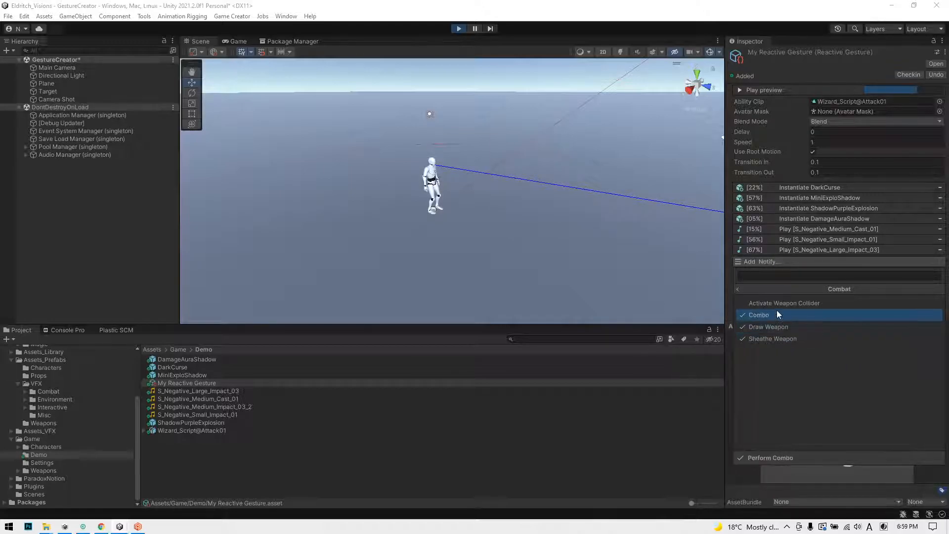
pyautogui.click(773, 306)
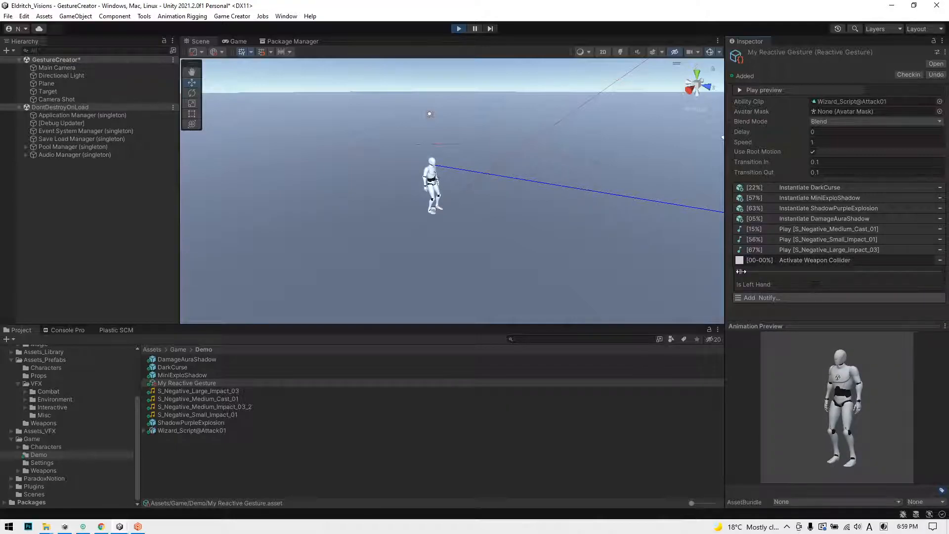
# Step: Try an active range of 20-50% on the Activate Weapon Collider notify and remove the notify
pyautogui.moveTo(745, 271)
pyautogui.mouseDown()
pyautogui.moveTo(771, 269)
pyautogui.moveTo(761, 271)
pyautogui.mouseUp()
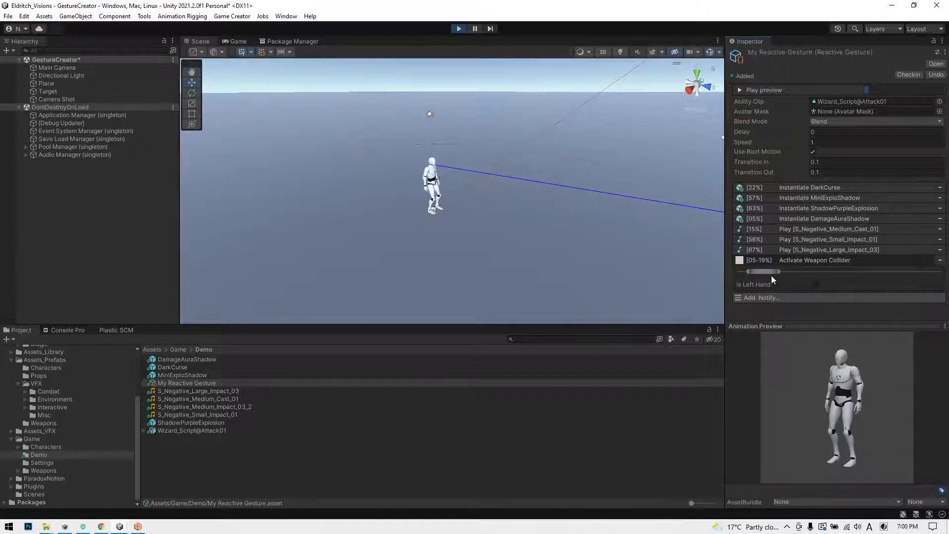
pyautogui.moveTo(763, 271); pyautogui.dragTo(817, 272)
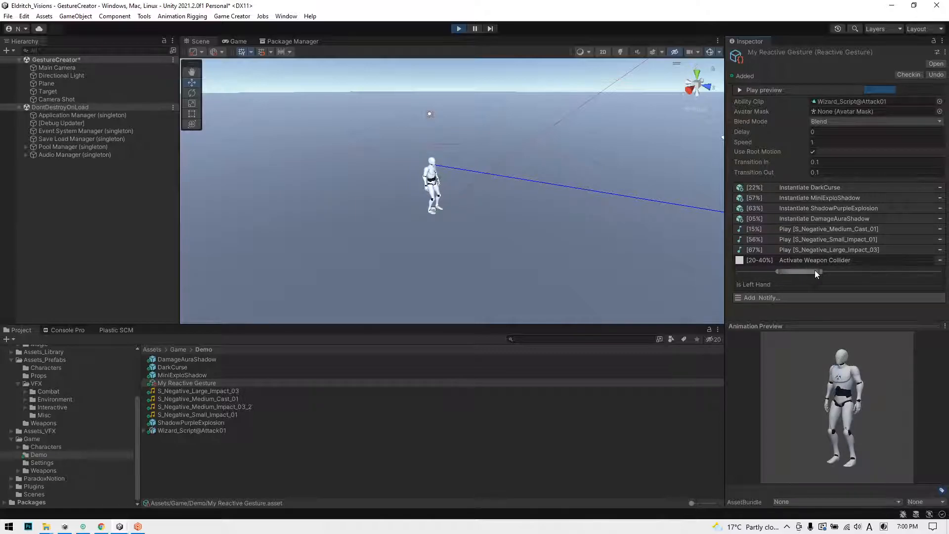
pyautogui.moveTo(821, 271); pyautogui.dragTo(839, 271)
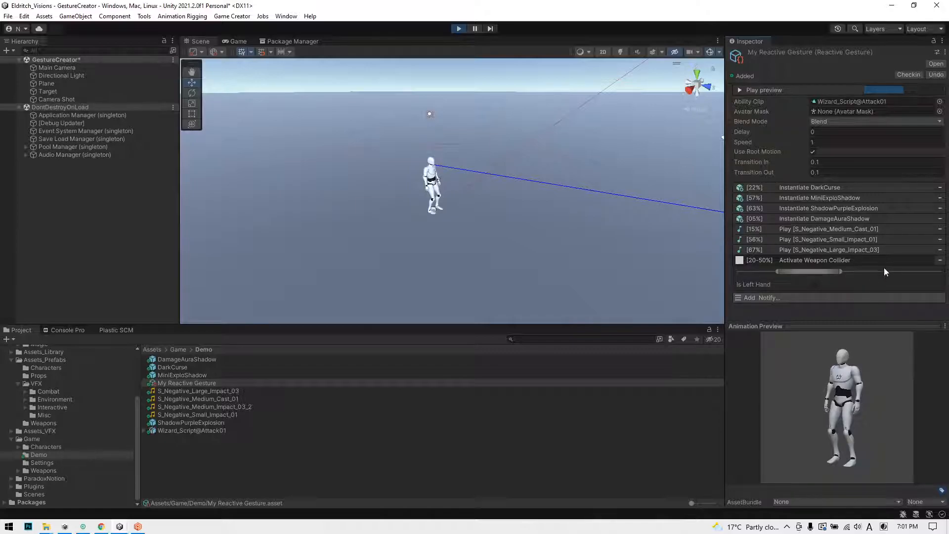
pyautogui.click(940, 260)
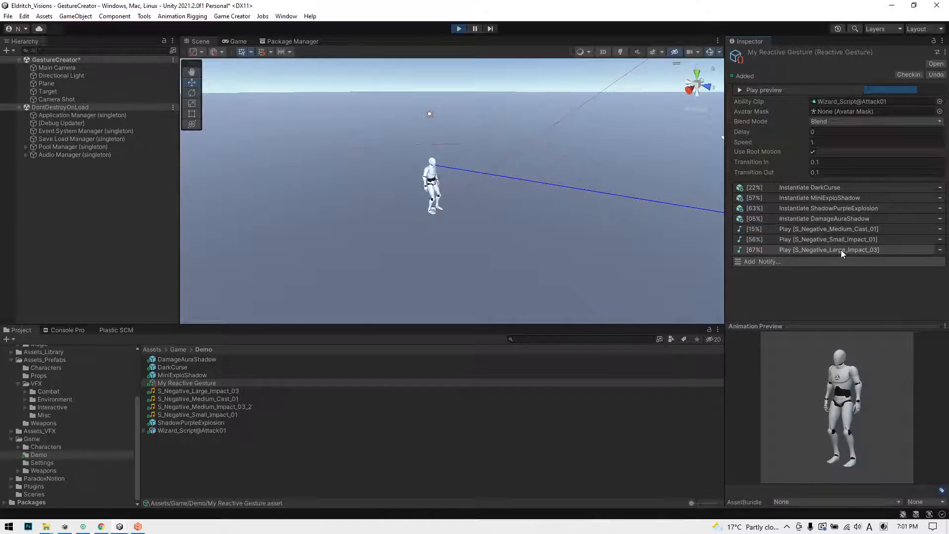